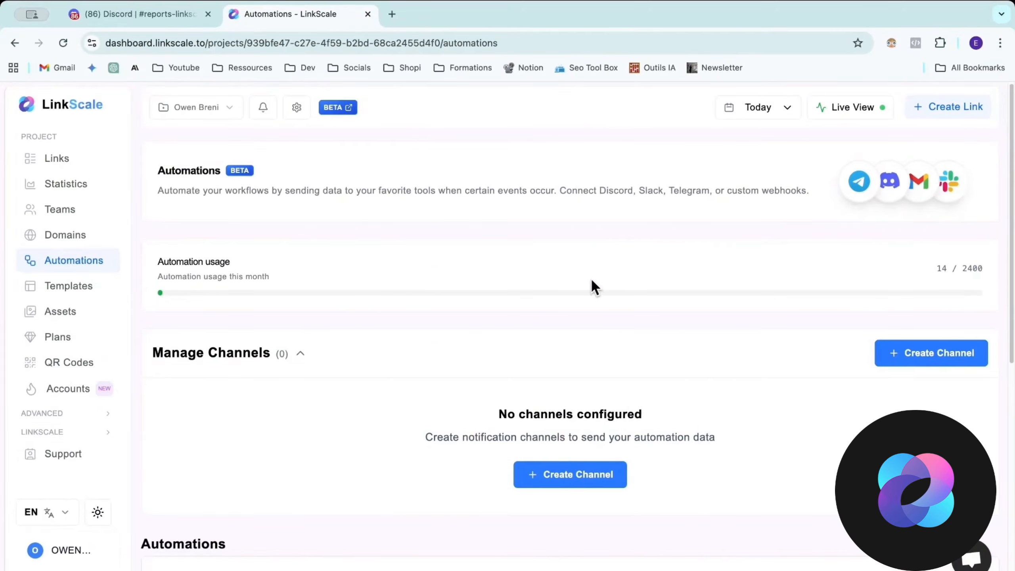
Step: Start a new LinkScale notification channel, switch to Discord, and open the webhook settings of the reports-linkscale channel
click(560, 477)
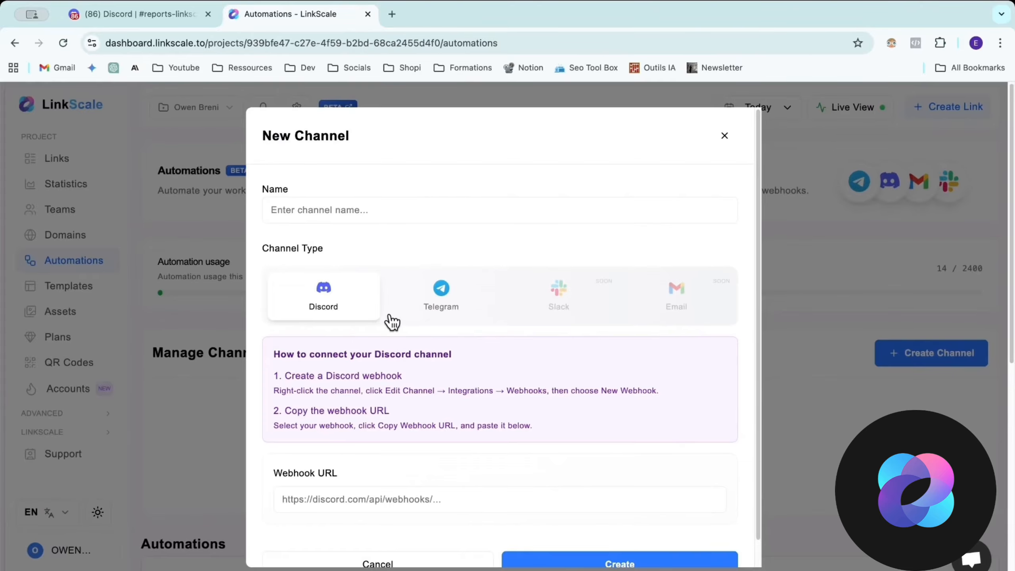
scroll(391, 322, down, 1)
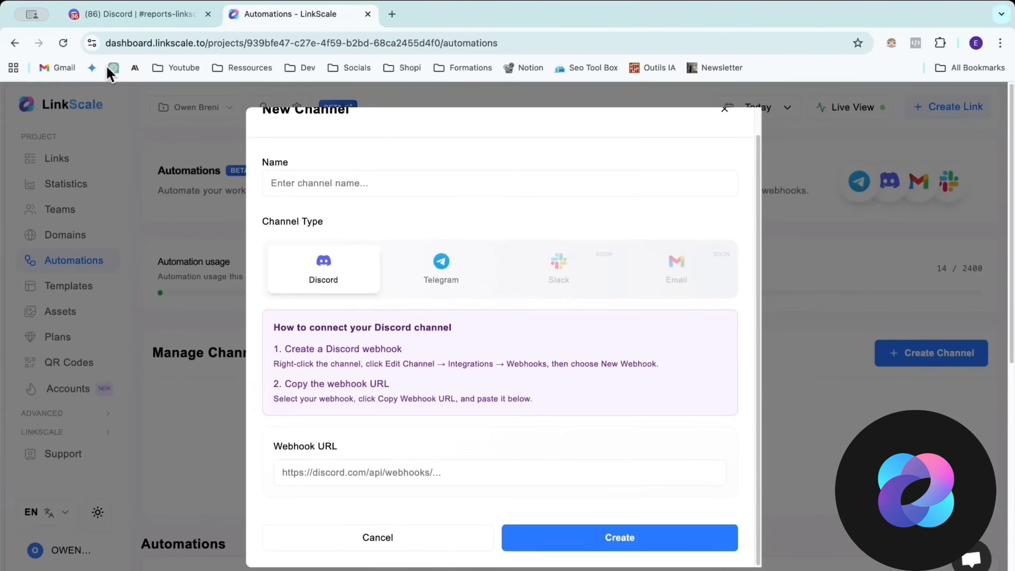
click(119, 15)
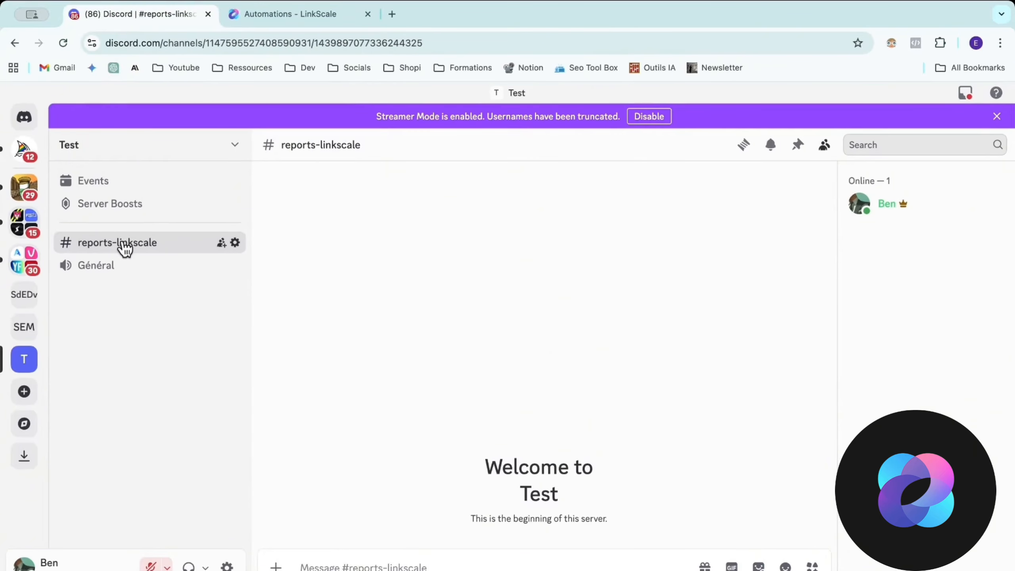
right_click(121, 241)
click(195, 421)
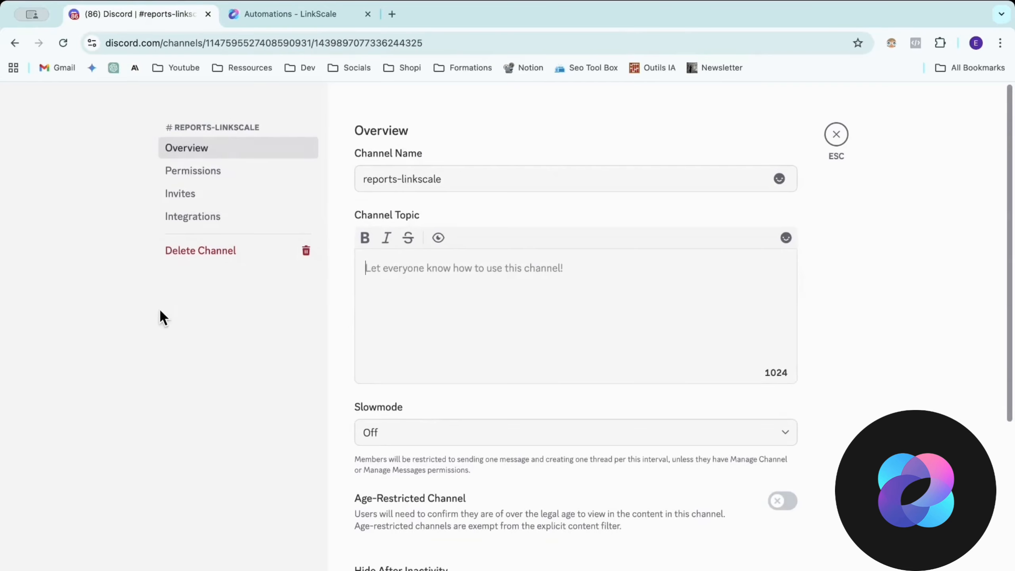
click(191, 223)
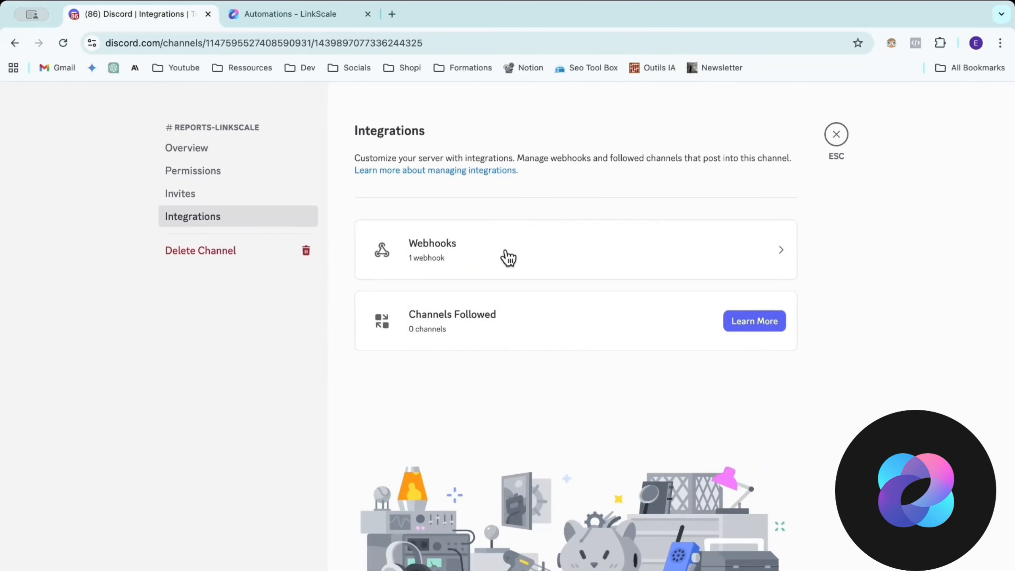
click(506, 254)
Step: Create a new webhook for the channel and delete the existing LinkScale Reportings webhook
click(408, 243)
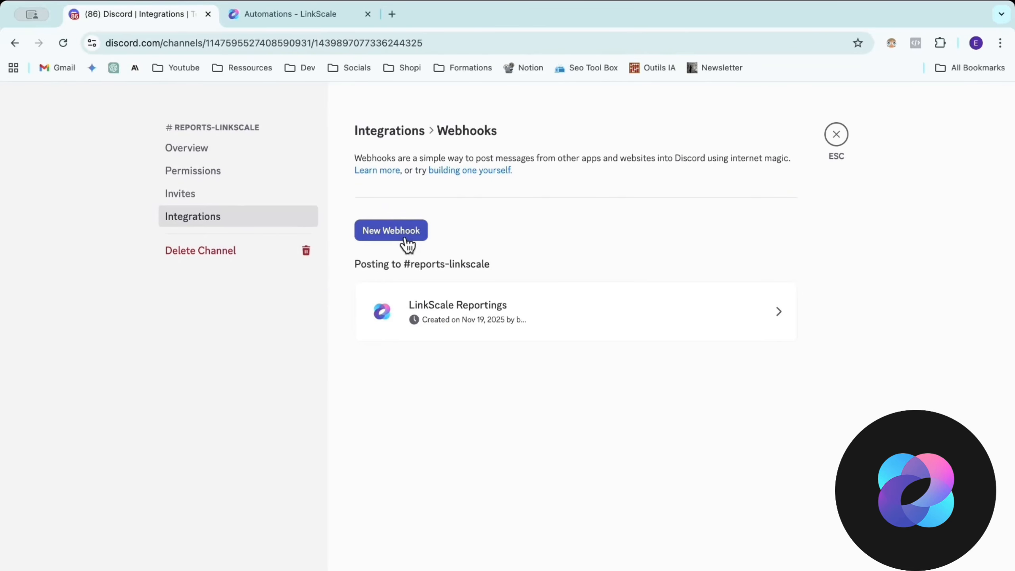
click(483, 324)
click(587, 451)
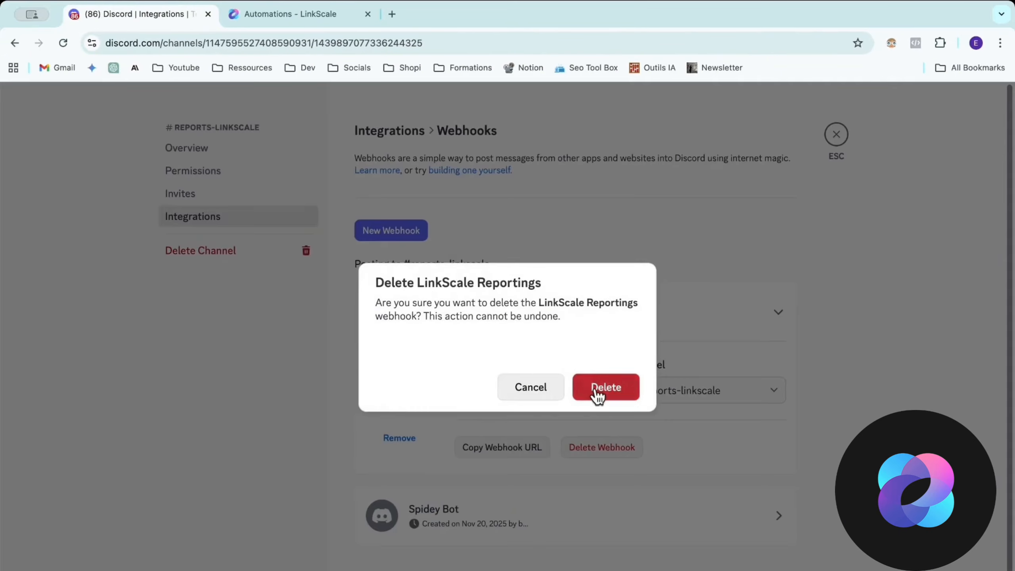
click(600, 390)
Step: Rename the Spidey Bot webhook as LinkScale Reportings
click(491, 325)
click(551, 390)
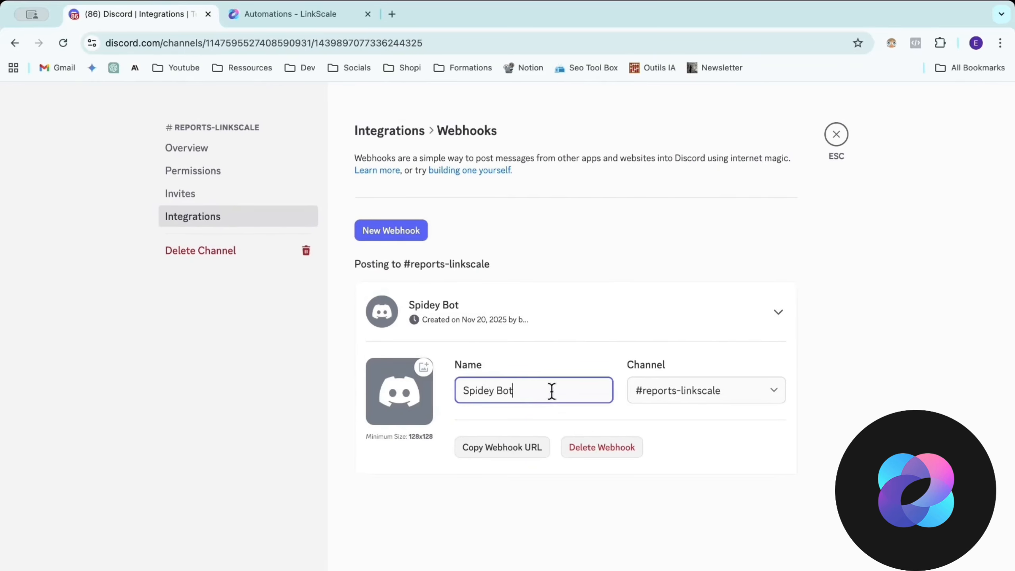
drag(551, 389, 457, 444)
text(LinkScale R)
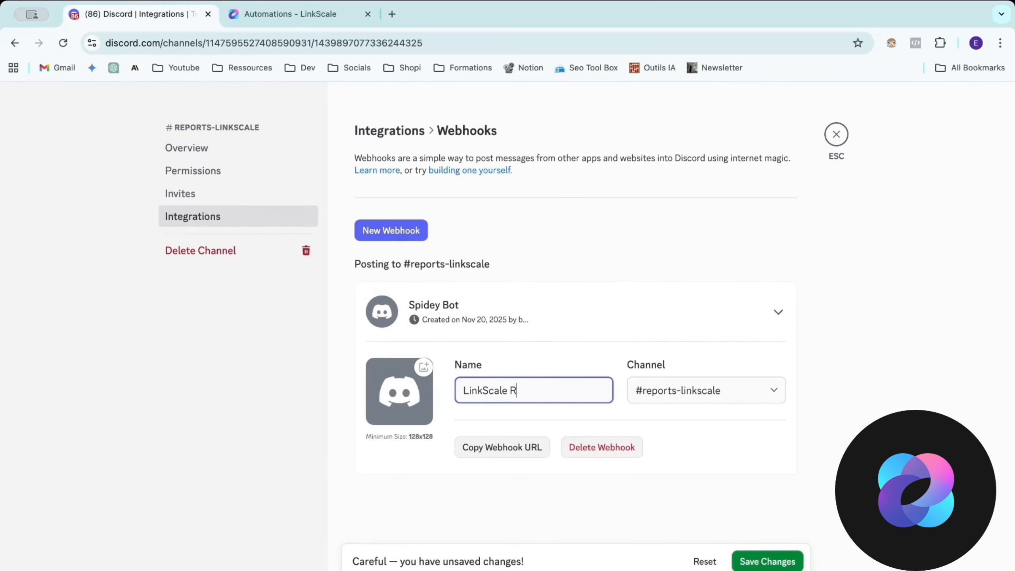
text(eportings)
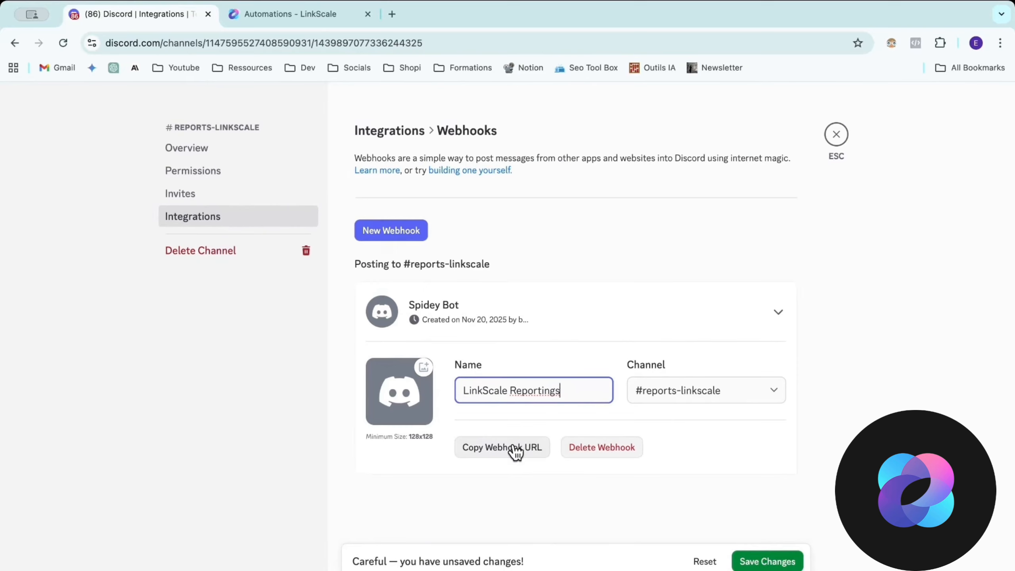
Step: Copy the webhook's URL from Discord and paste it as the Webhook URL of the new LinkScale channel
click(496, 455)
click(309, 18)
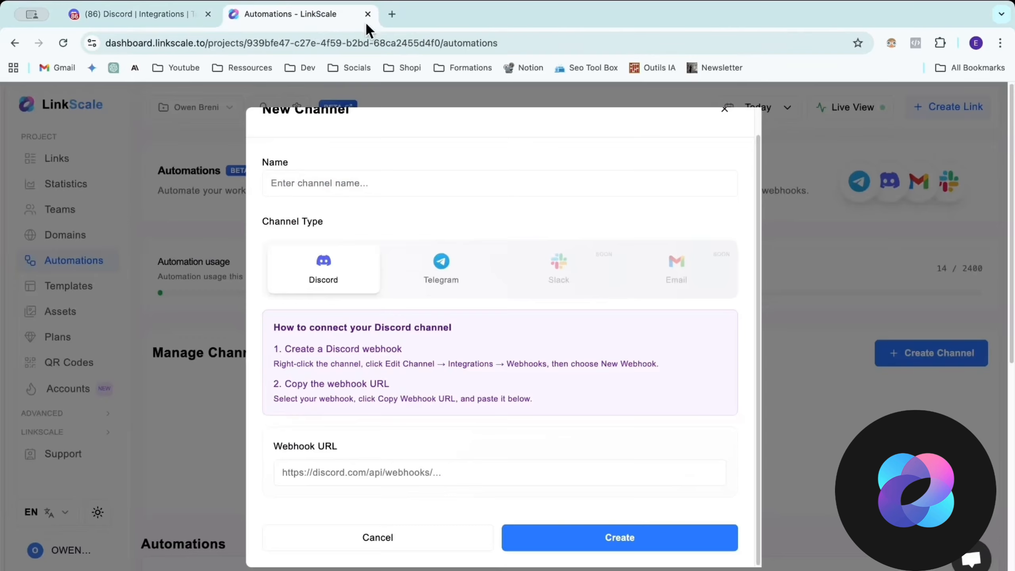
click(324, 473)
key(super+v)
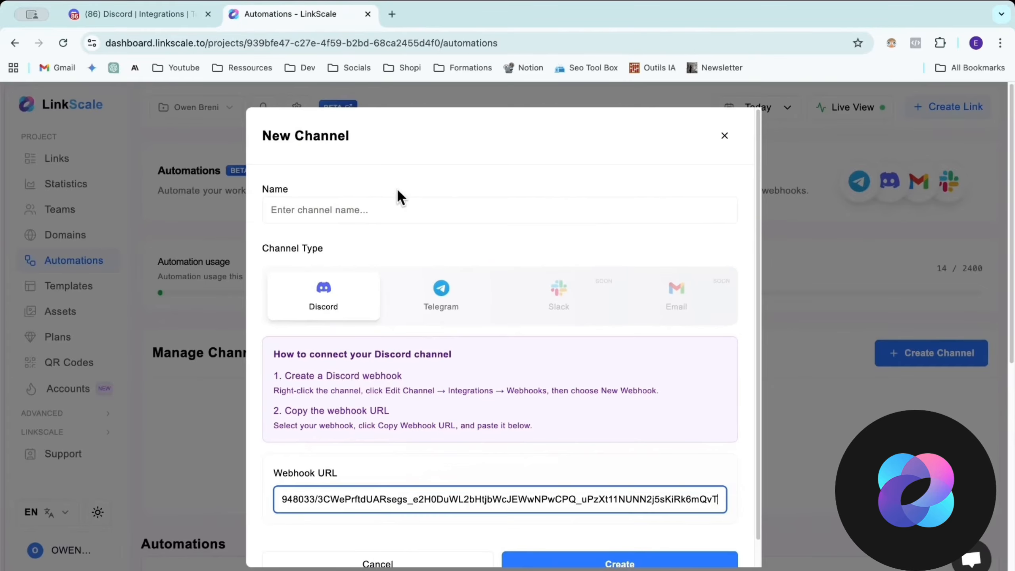
Step: Name the new Discord channel Test Youtube Discord and create it
click(400, 206)
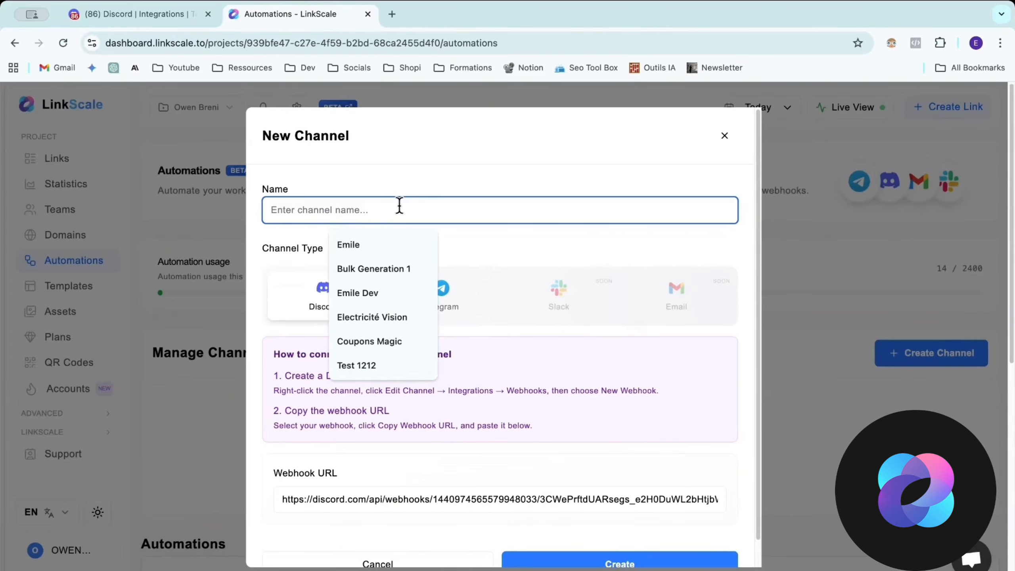
text(Test Youtu)
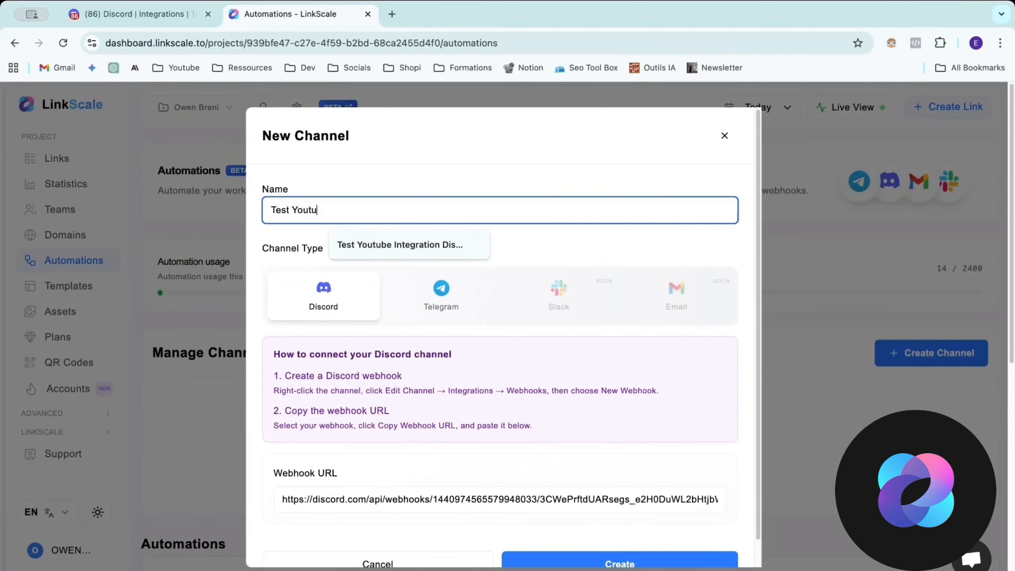
text(be Discord)
scroll(656, 544, down, 1)
click(657, 543)
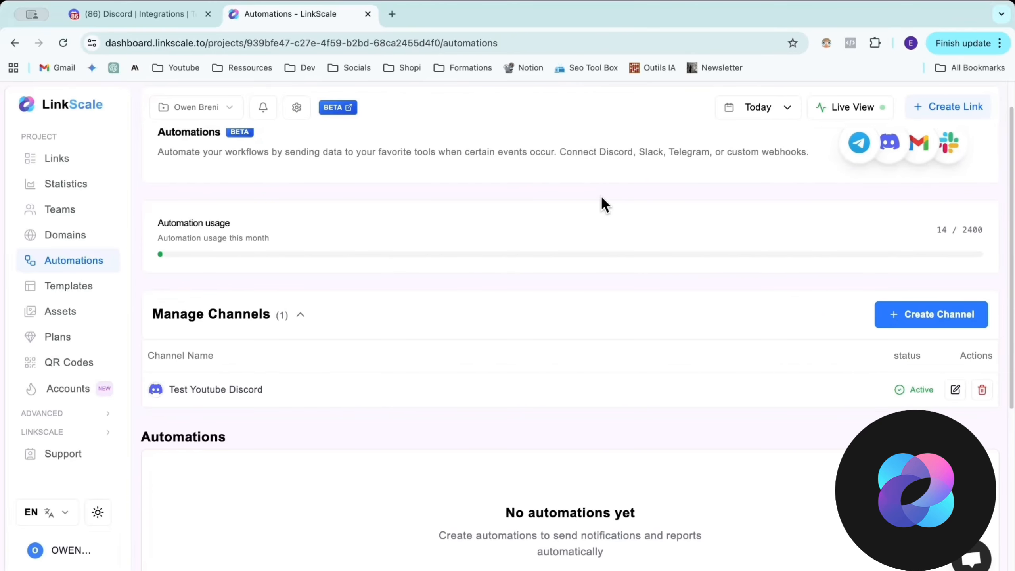
Step: Duplicate the demo automation Stats Projects -> Discord (24h) and open the copy for editing
scroll(739, 411, down, 8)
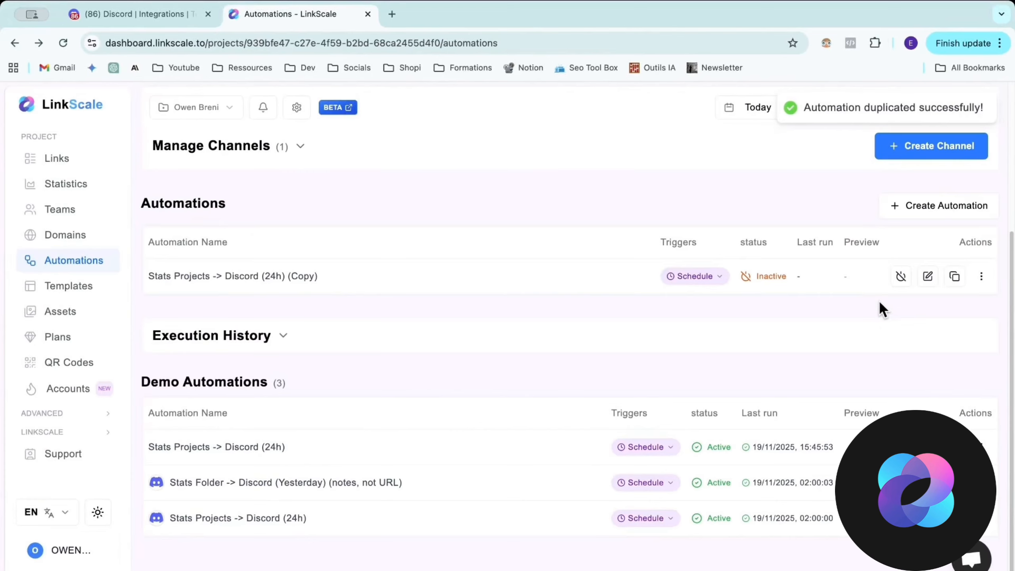
click(934, 278)
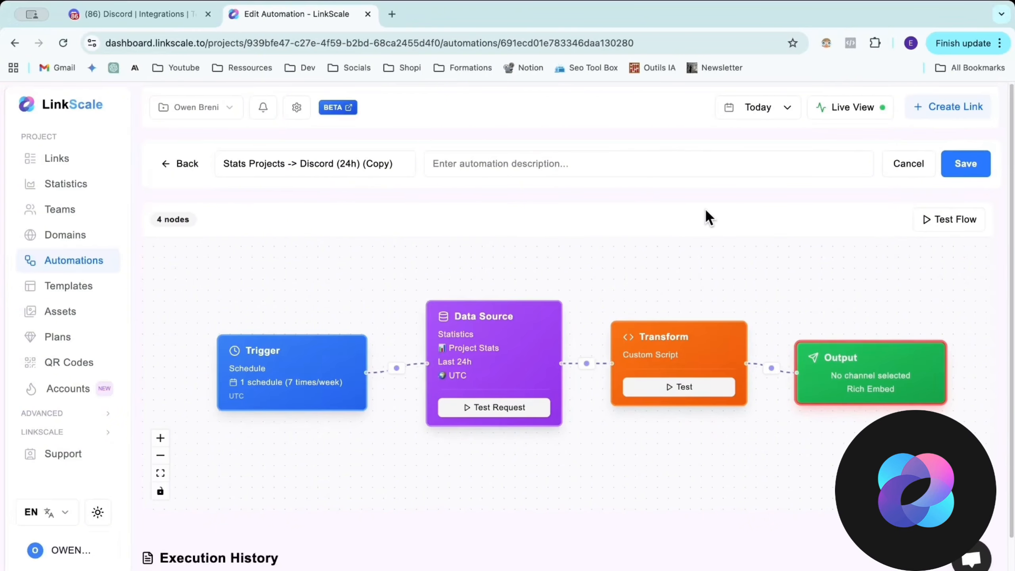
Step: Review the trigger's schedule options, select 00:00 in addition to 09:00 in the custom schedule, and save the trigger configuration
click(295, 369)
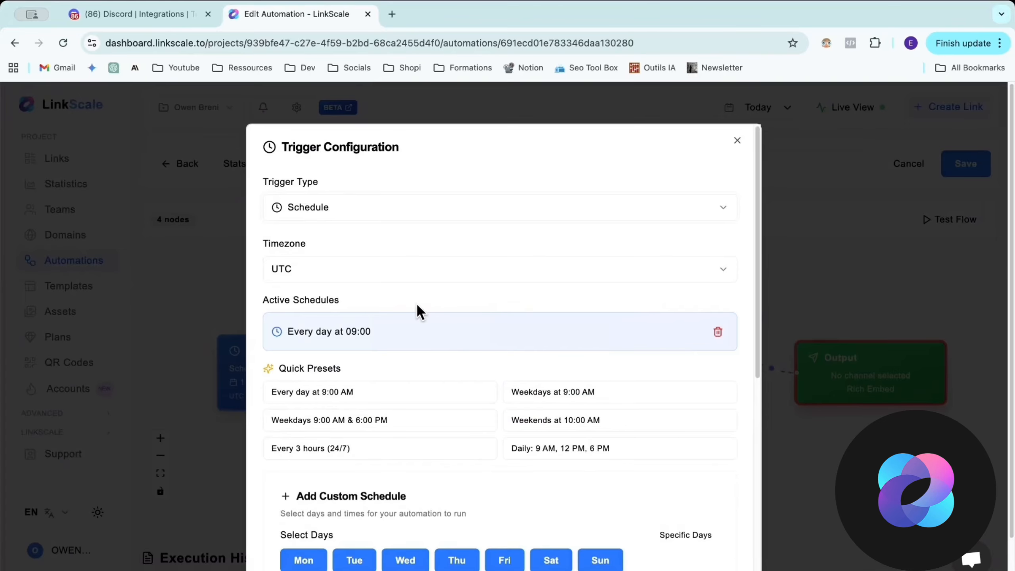
scroll(415, 308, down, 5)
scroll(418, 312, down, 2)
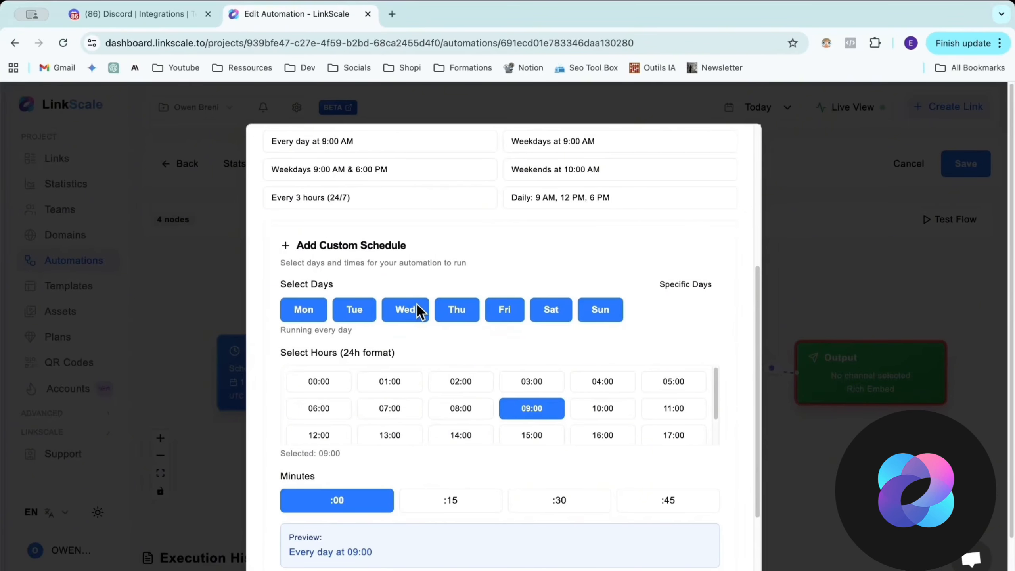
scroll(416, 308, down, 3)
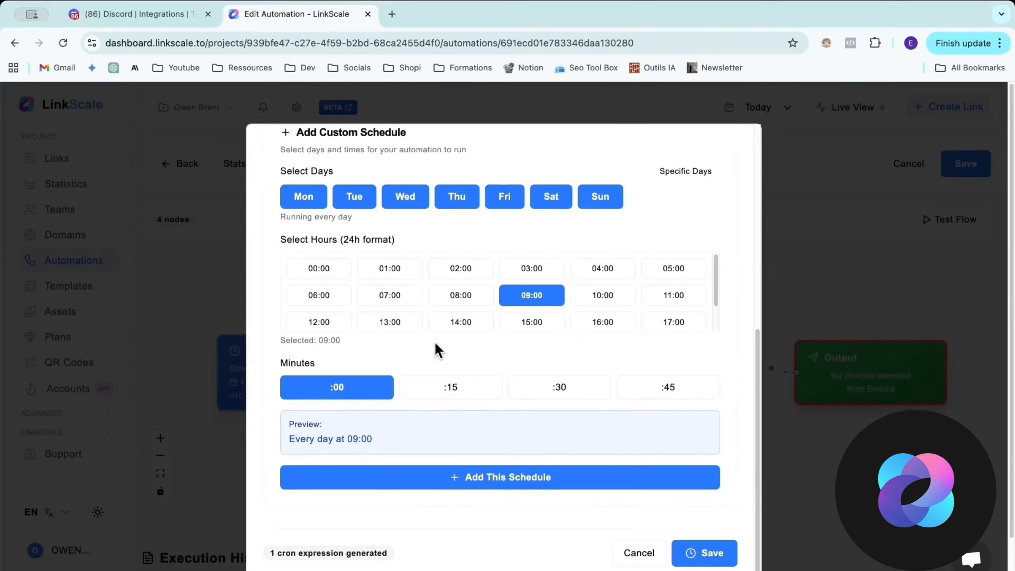
click(316, 270)
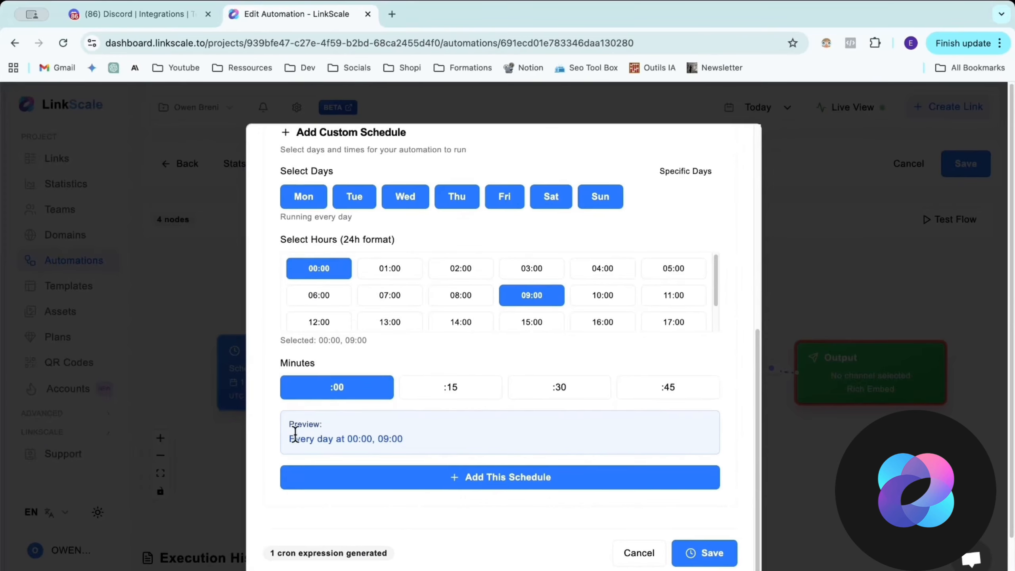
drag(290, 439, 413, 437)
click(415, 435)
click(702, 560)
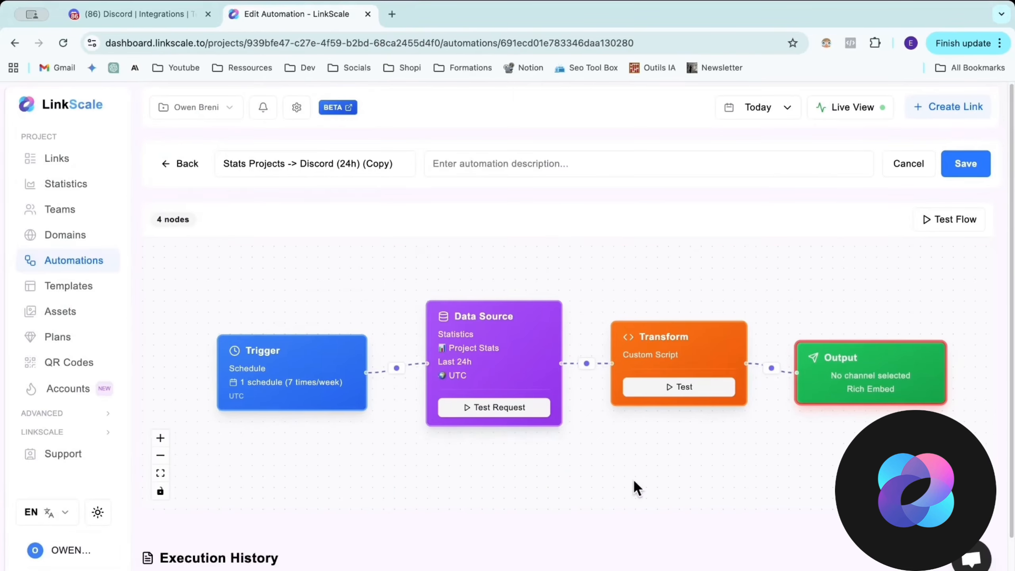
Step: Try the Specific Folder Statistics endpoint and its folder picker in the data source, and switch back to Project Statistics
click(514, 362)
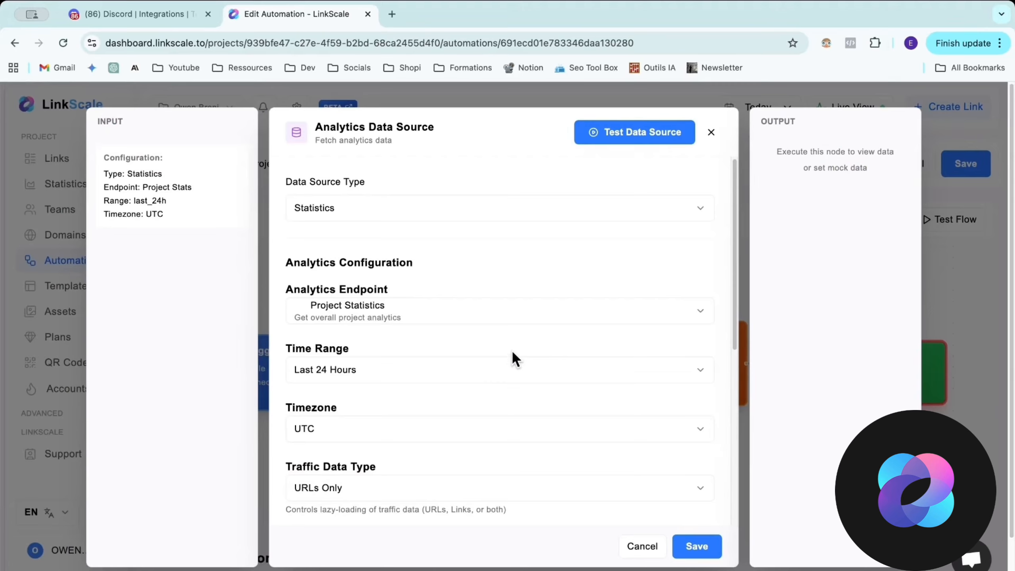
click(390, 326)
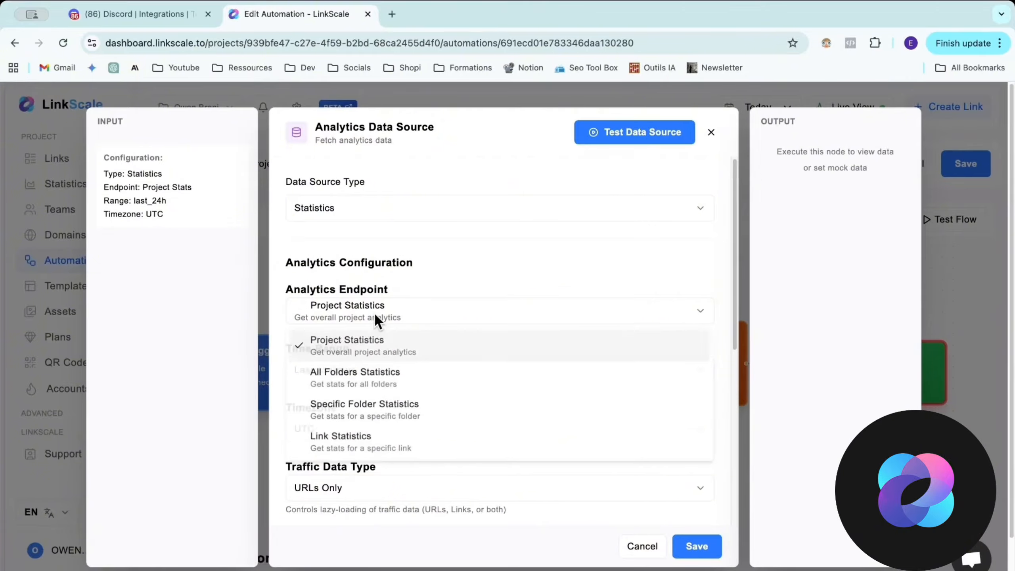
click(365, 404)
click(352, 370)
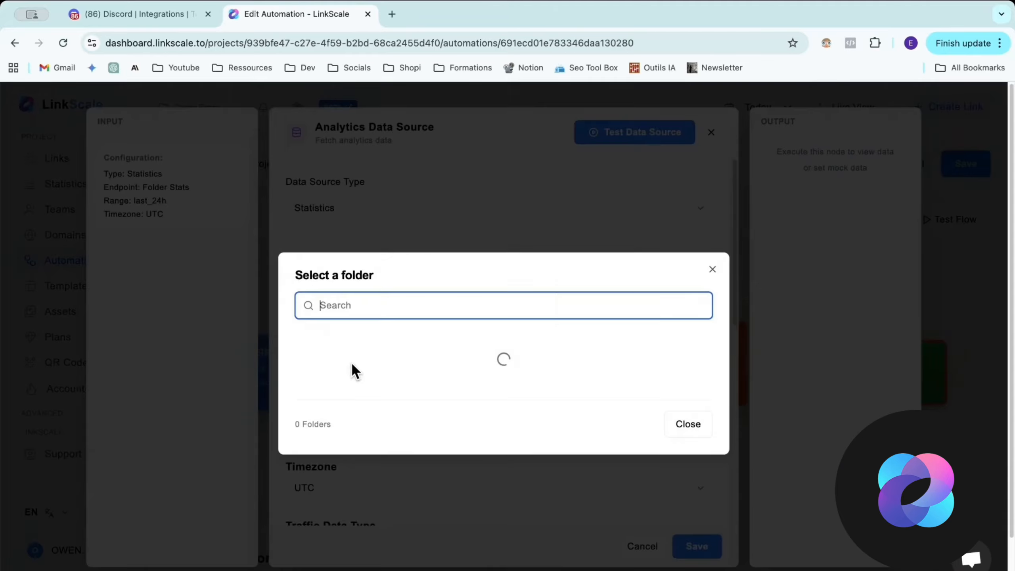
click(736, 376)
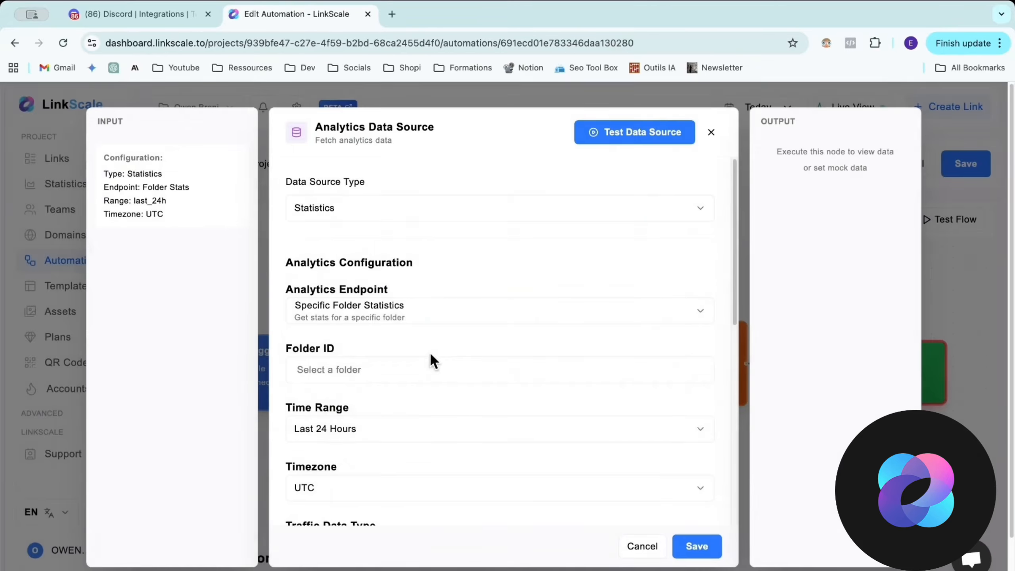
click(390, 318)
click(374, 341)
Step: Set the time range of the analytics data source to Last 7 Days
scroll(355, 364, down, 5)
scroll(355, 344, up, 2)
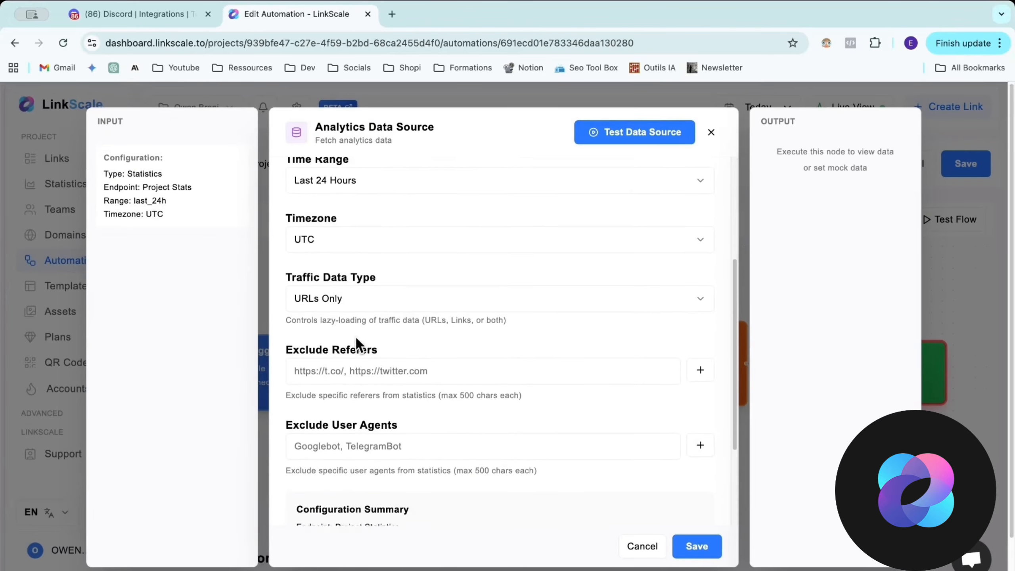
click(355, 210)
click(376, 281)
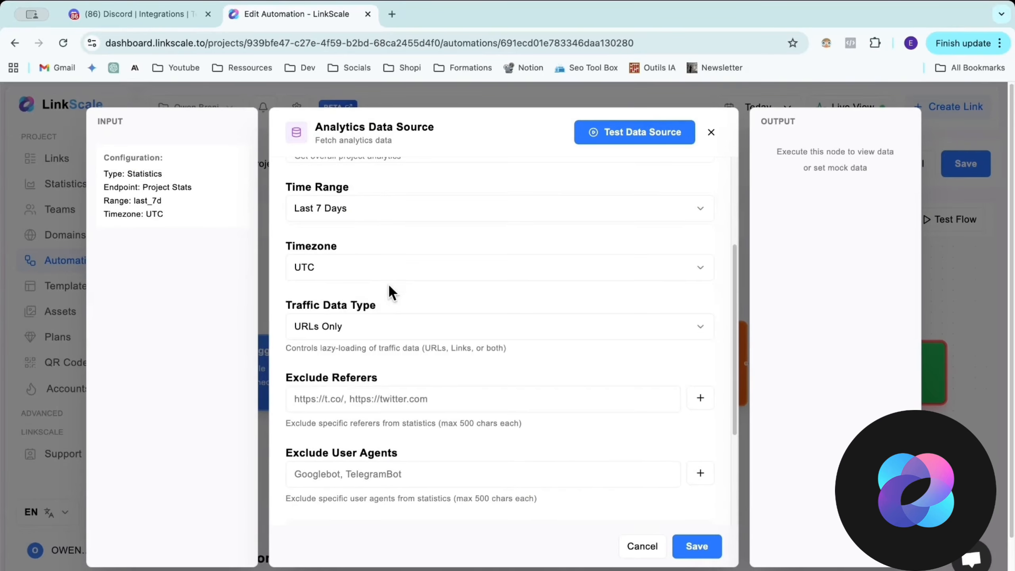
scroll(423, 308, down, 2)
scroll(423, 307, down, 3)
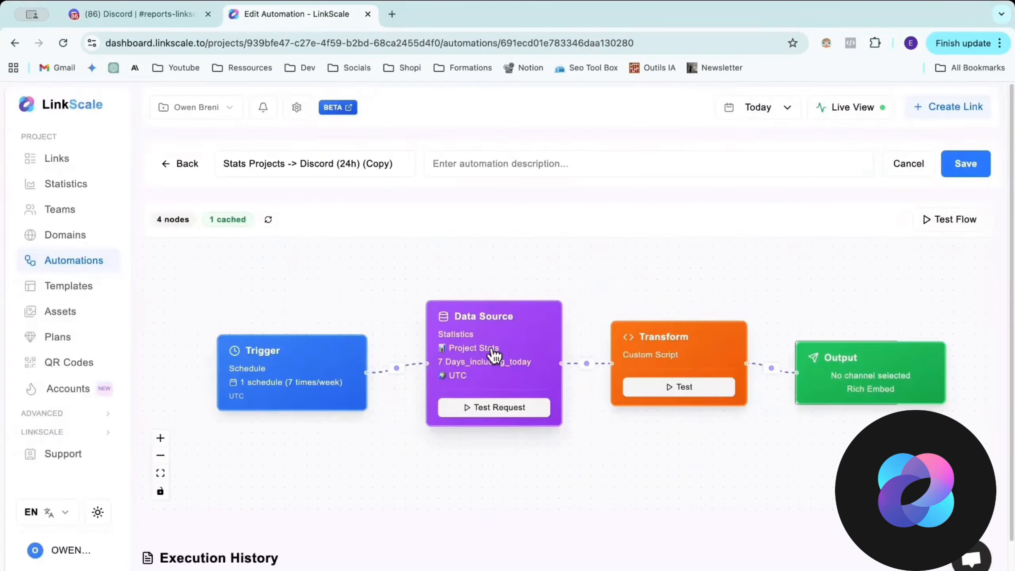
Step: Review the data source's traffic type, exclusion filters and configuration summary, and save its settings
click(494, 357)
scroll(493, 352, down, 8)
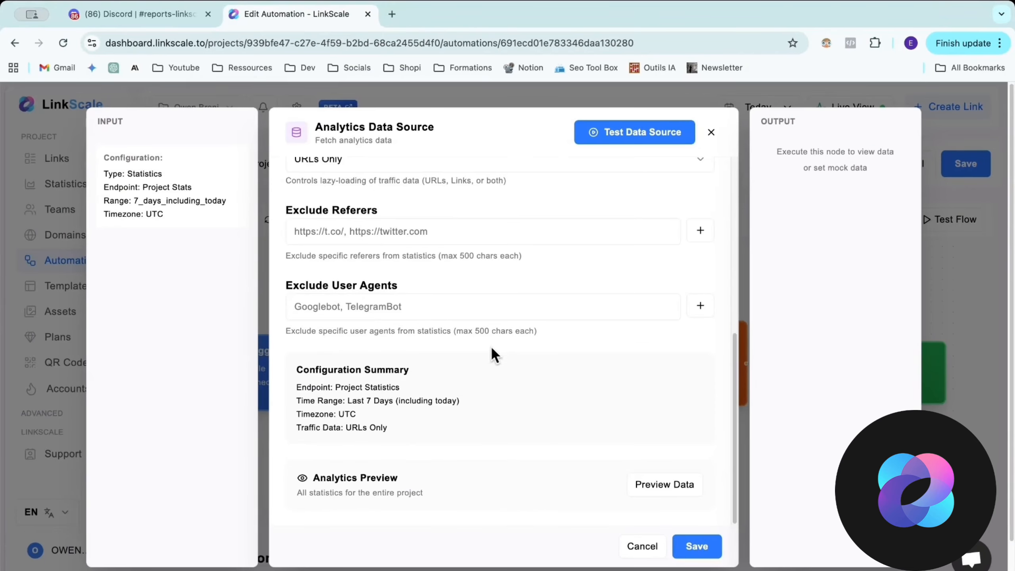
scroll(362, 232, up, 1)
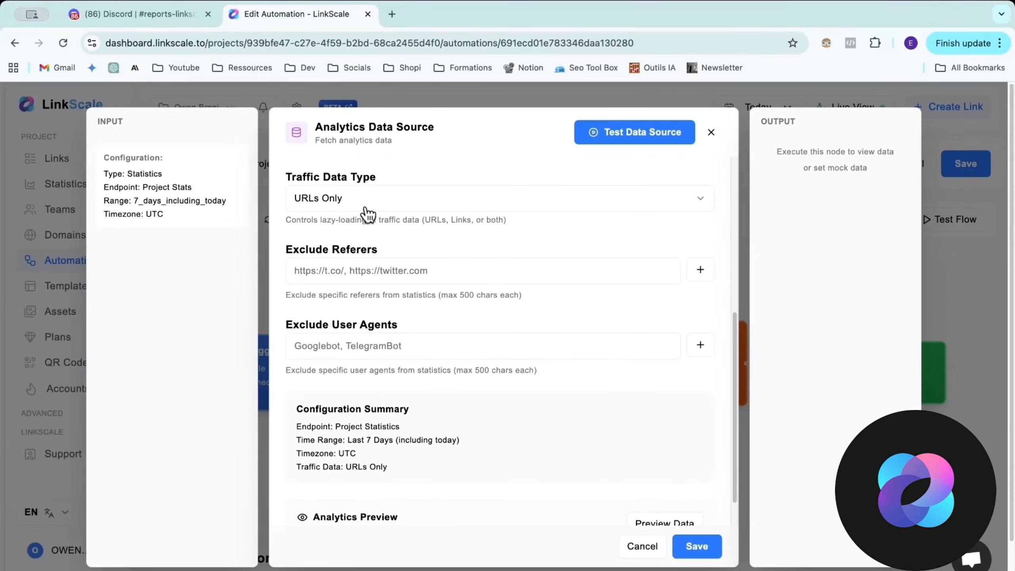
click(699, 547)
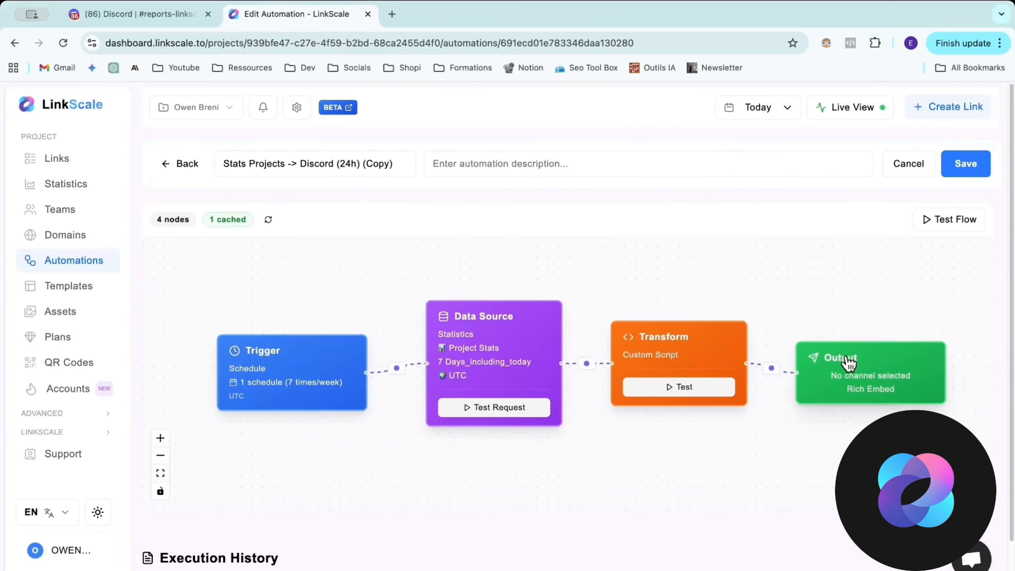
Step: Set the output node's notification channel to Test Youtube Discord and save the node
click(809, 354)
click(419, 210)
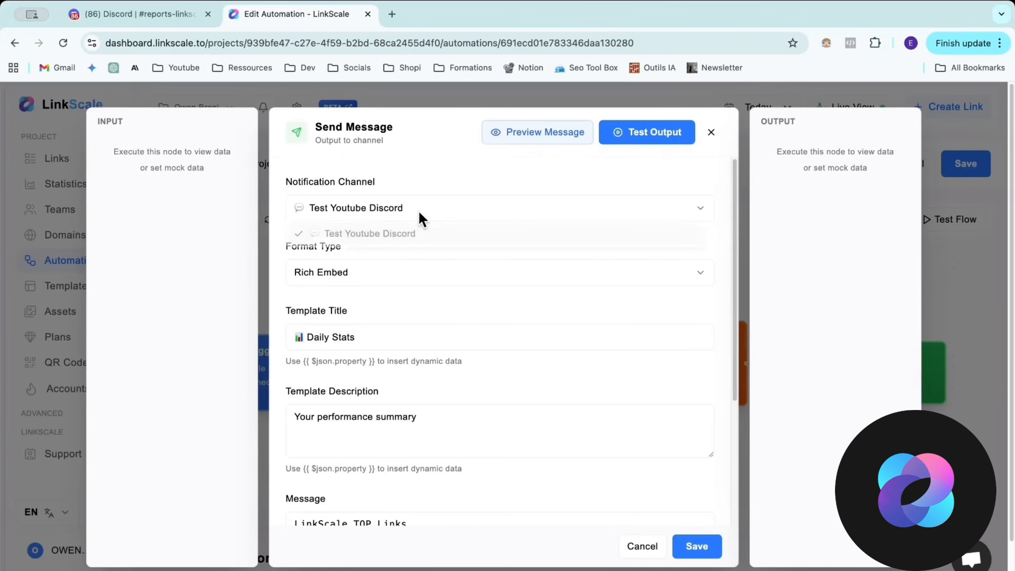
click(347, 239)
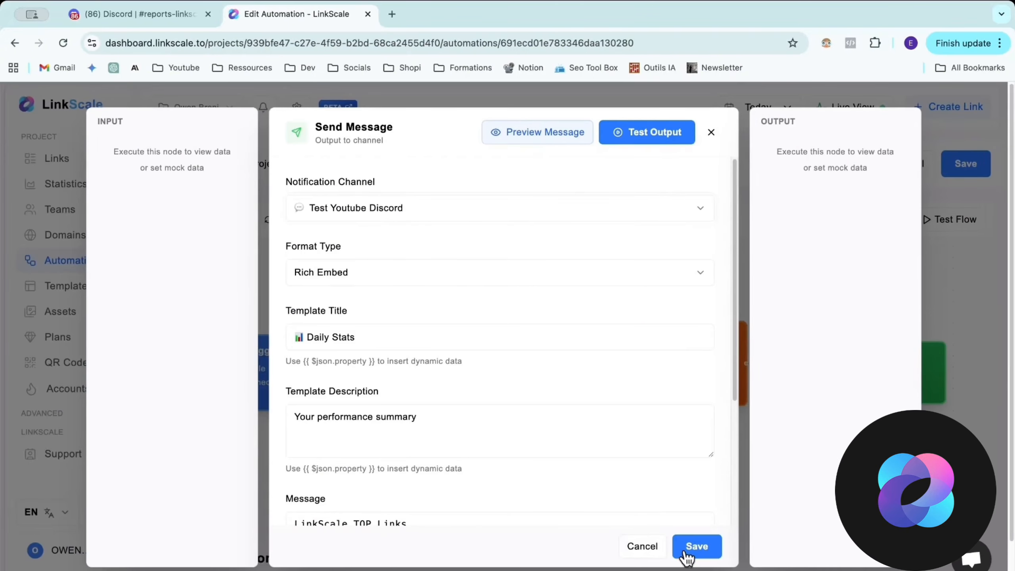
click(689, 546)
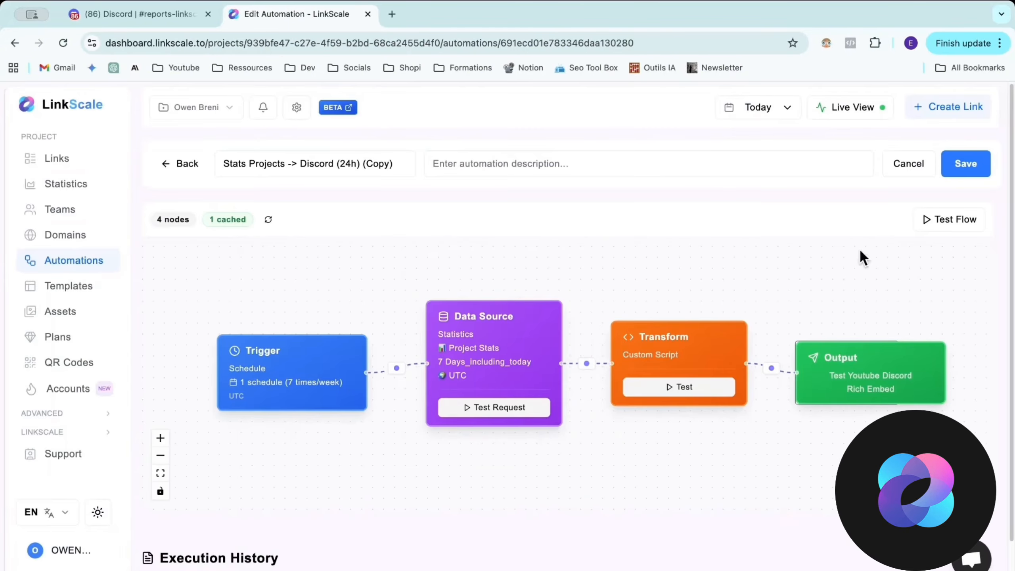
Step: Test the whole automation flow and check the report posted in the reports-linkscale channel on Discord
click(956, 219)
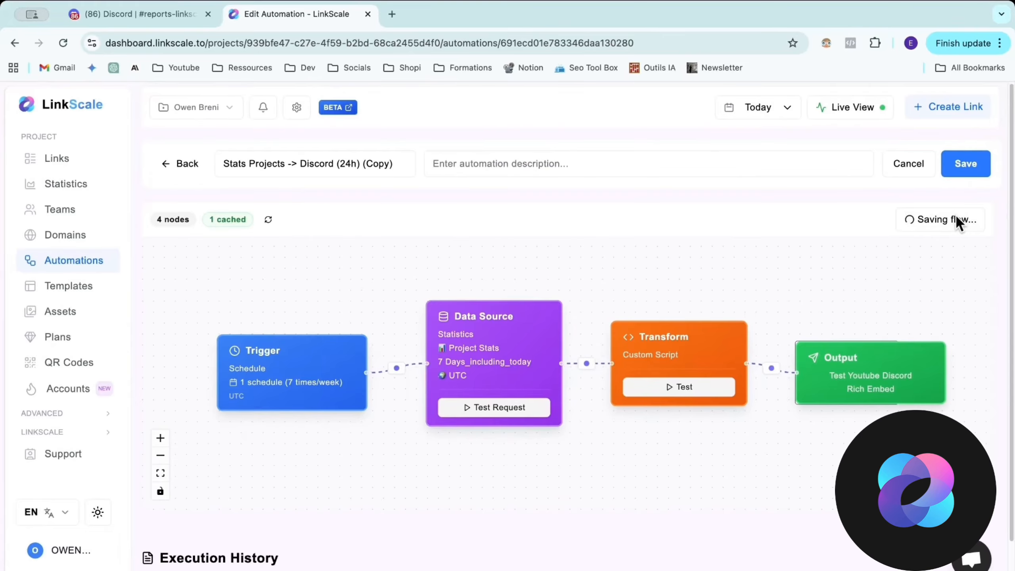
click(155, 17)
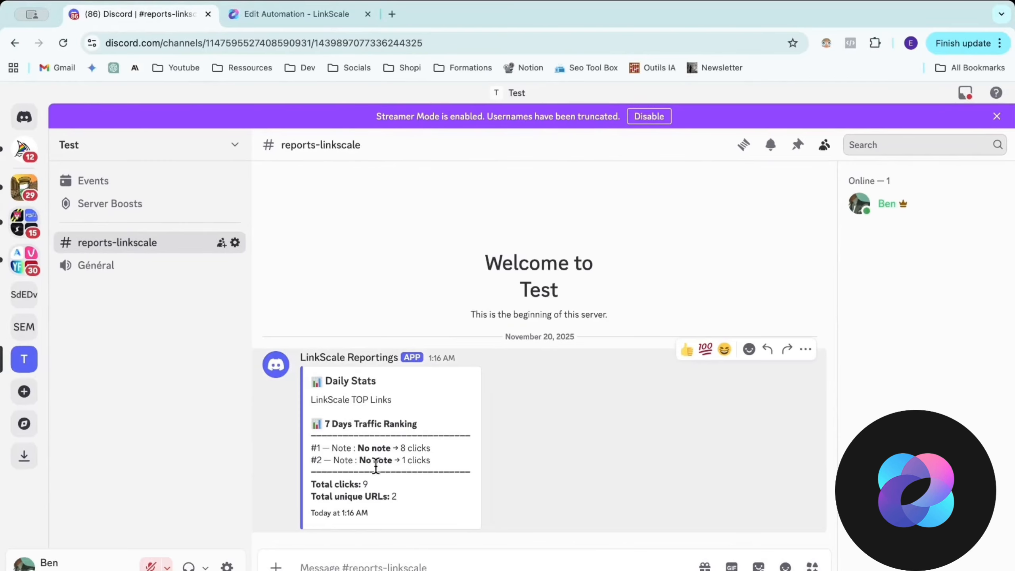
drag(310, 379, 399, 528)
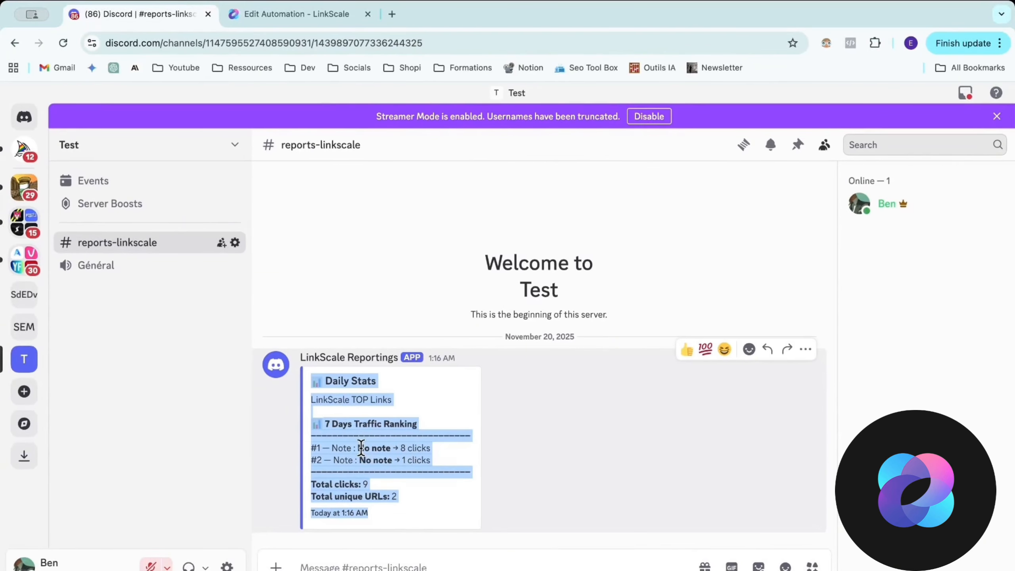
click(361, 448)
drag(361, 448, 391, 448)
Step: Open the LinkScale project's Links page in a new tab and return to the report on Discord
click(285, 15)
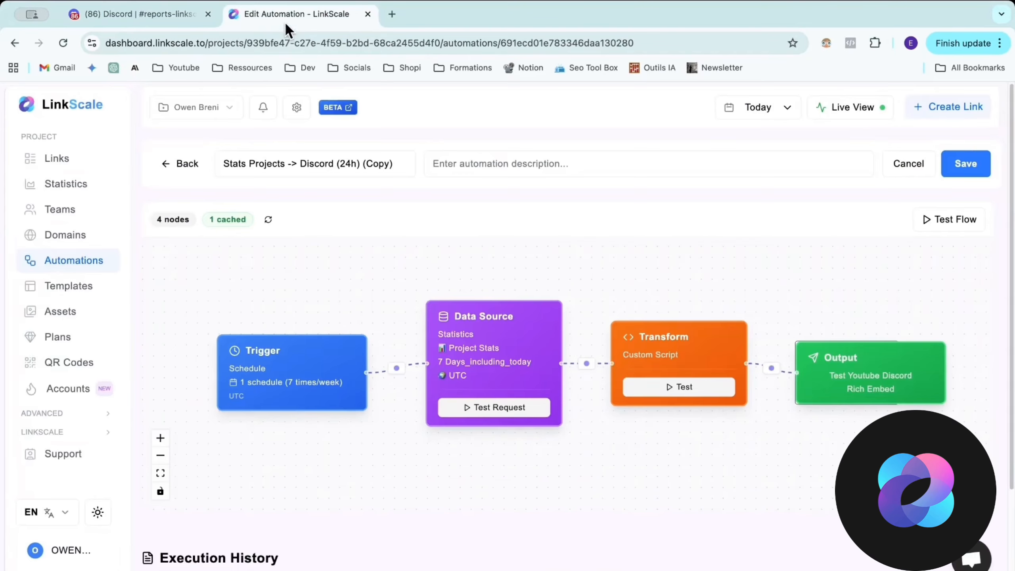
super+click(51, 162)
click(440, 16)
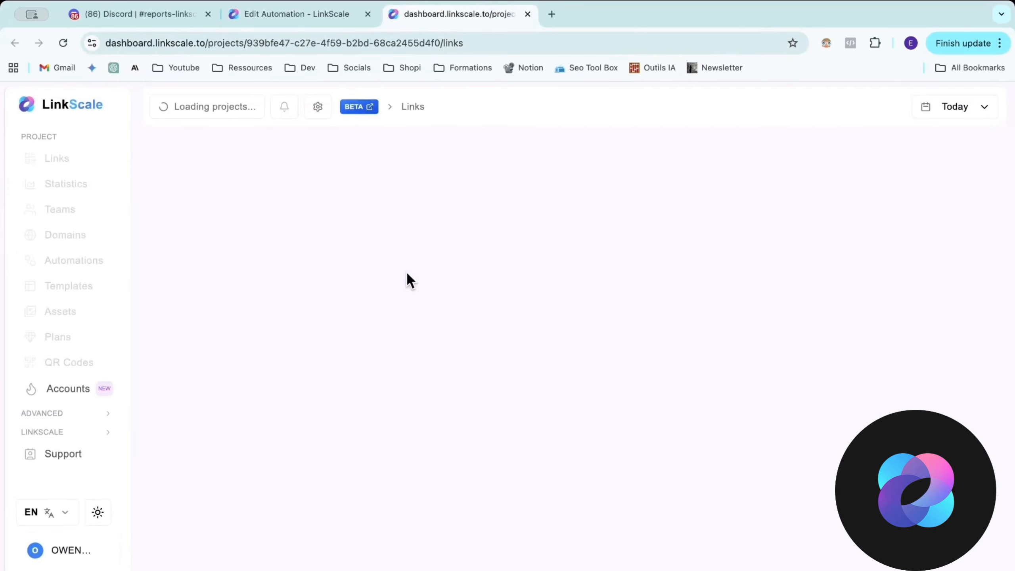
click(153, 16)
click(390, 17)
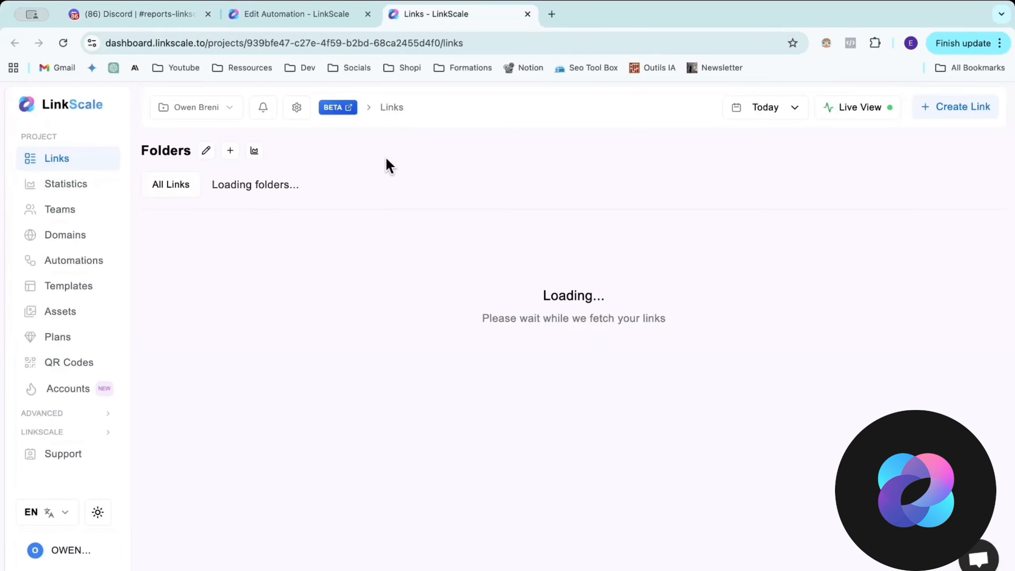
click(156, 16)
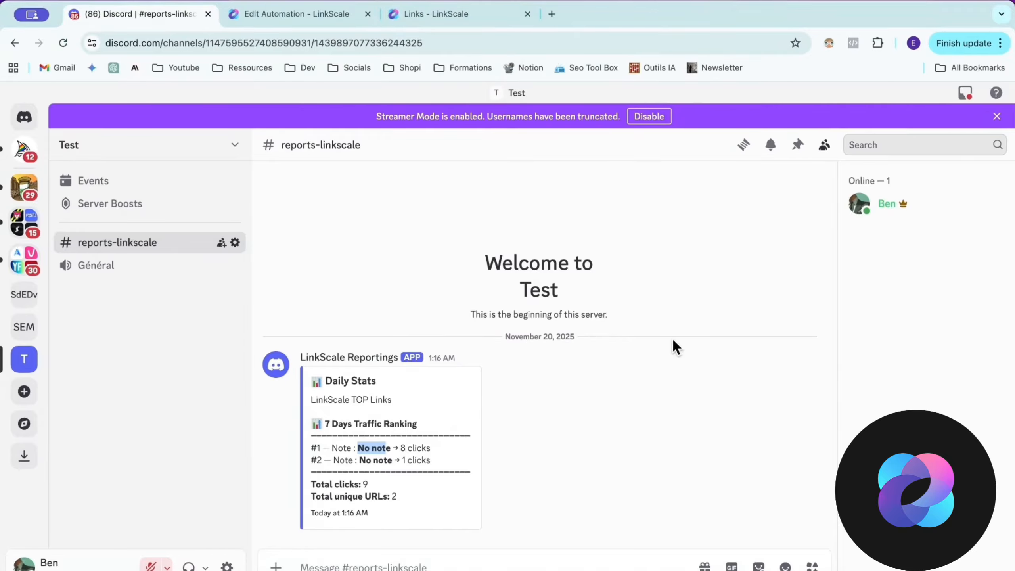
Step: In the LinkScale automation, run the data source's test request, execute the Transform node's script and compare its input with its output
click(298, 19)
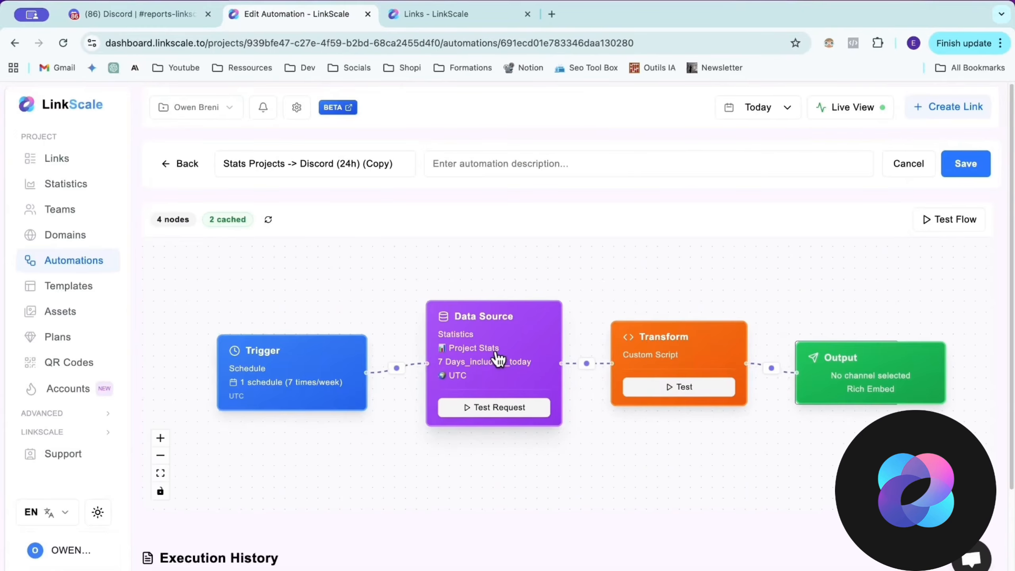
click(475, 407)
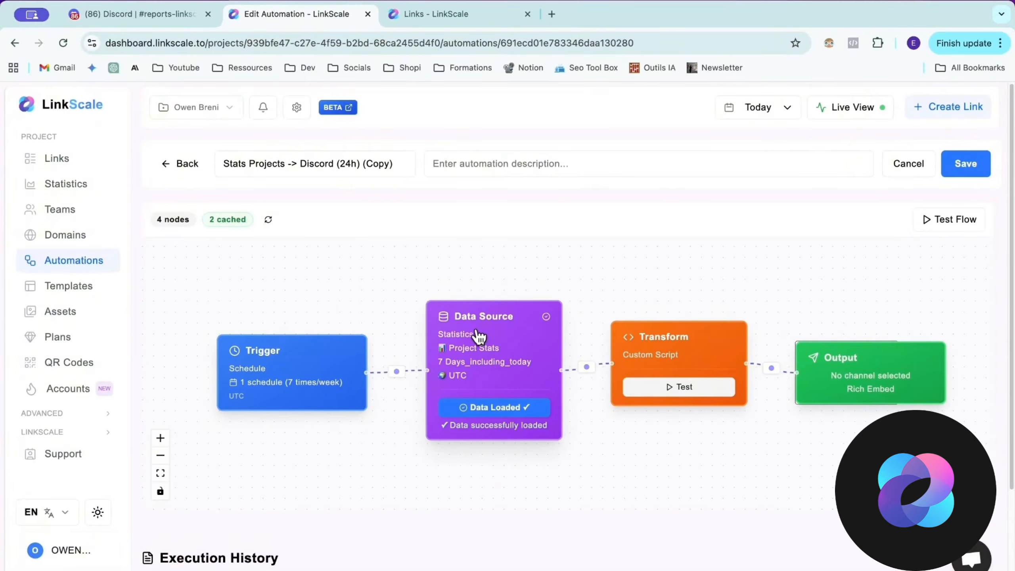
click(663, 345)
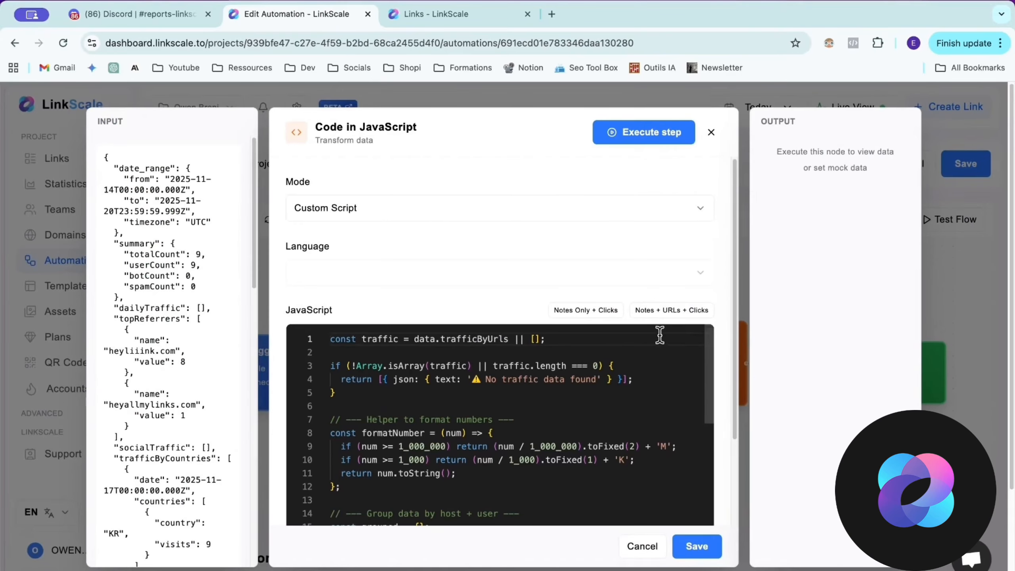
click(644, 133)
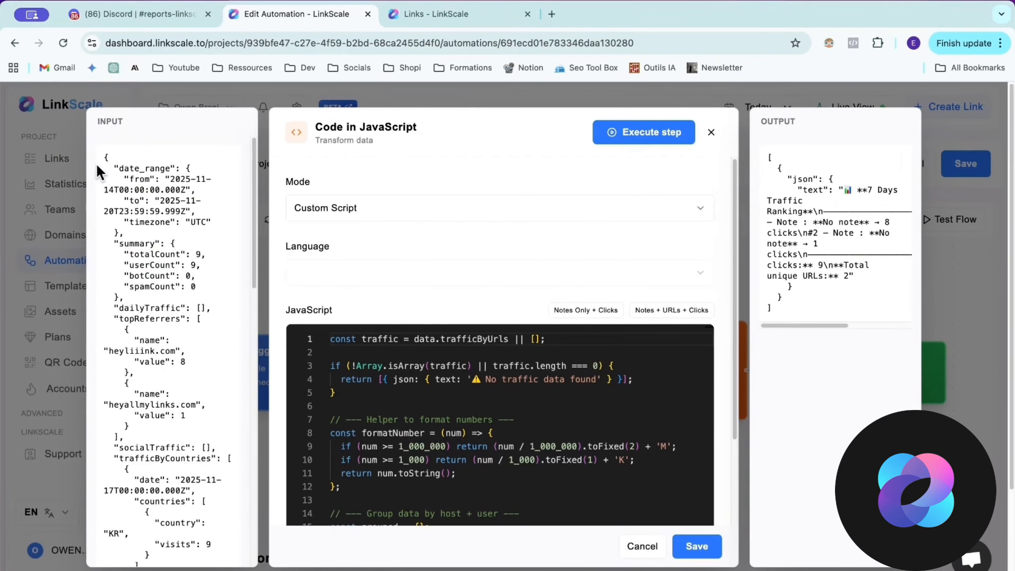
drag(103, 156, 185, 308)
drag(759, 149, 802, 303)
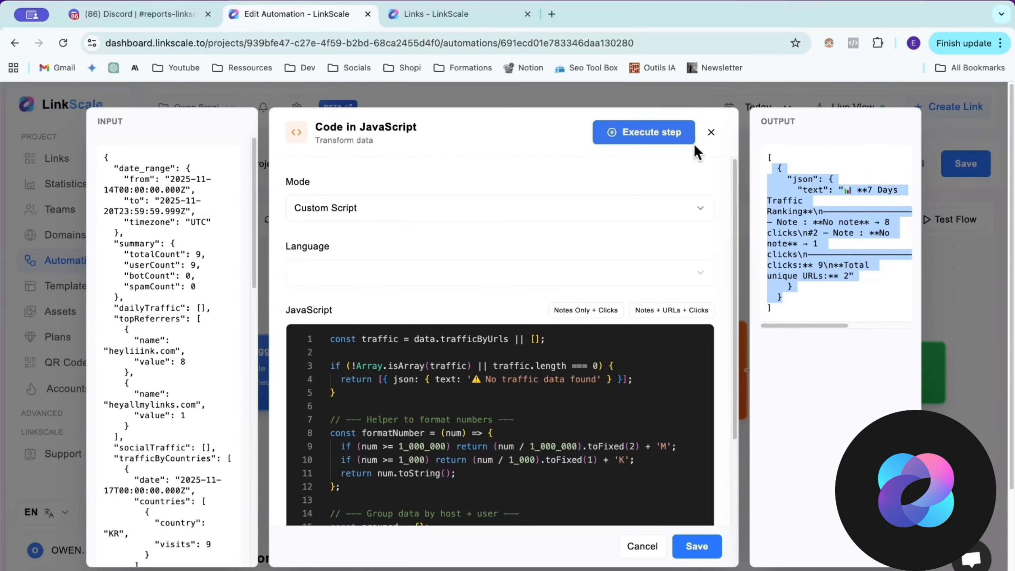
click(900, 214)
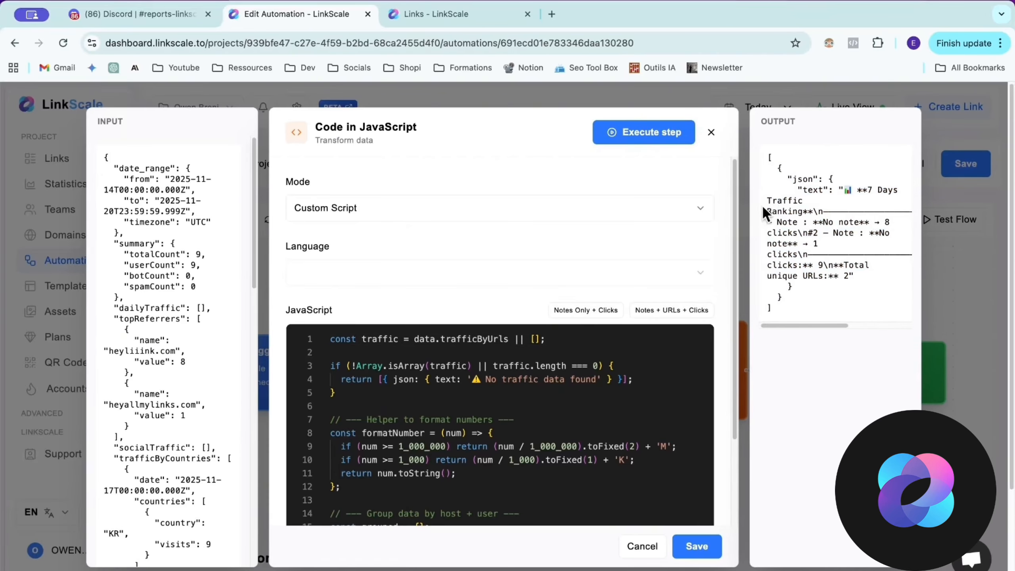
Step: Apply the Notes + URLs + Clicks script to the Transform node, execute it, check the link URLs in its output and save the node
drag(767, 211, 825, 256)
click(654, 134)
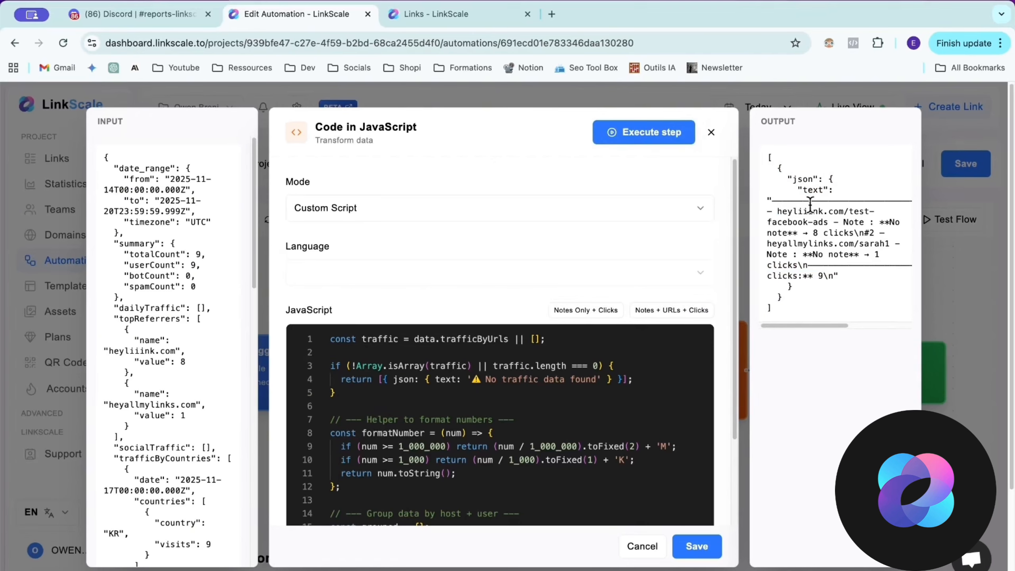
drag(777, 211, 825, 220)
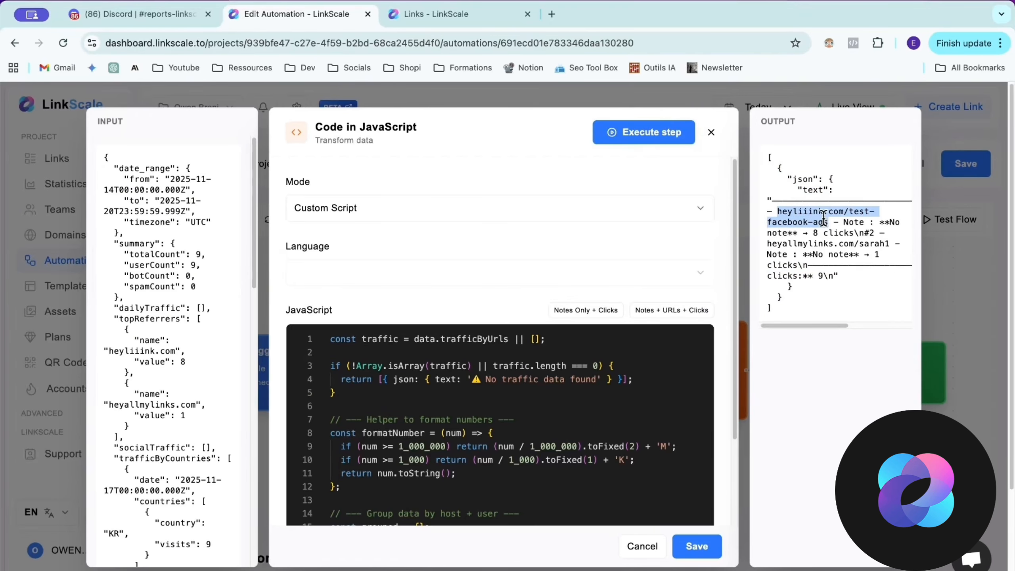
click(707, 543)
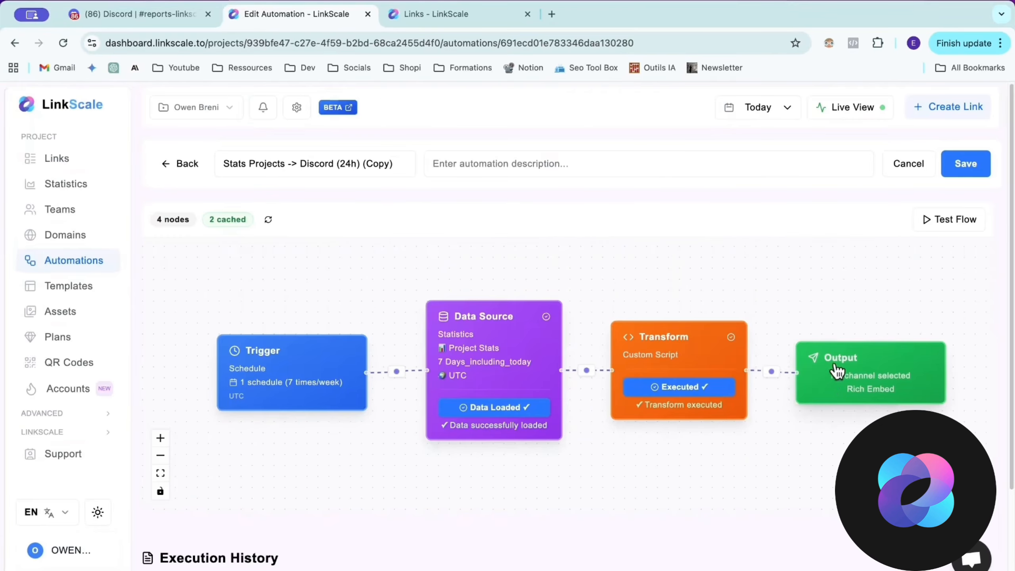
Step: Test the automation flow with the new script and check the link lines of the new report on Discord
click(951, 220)
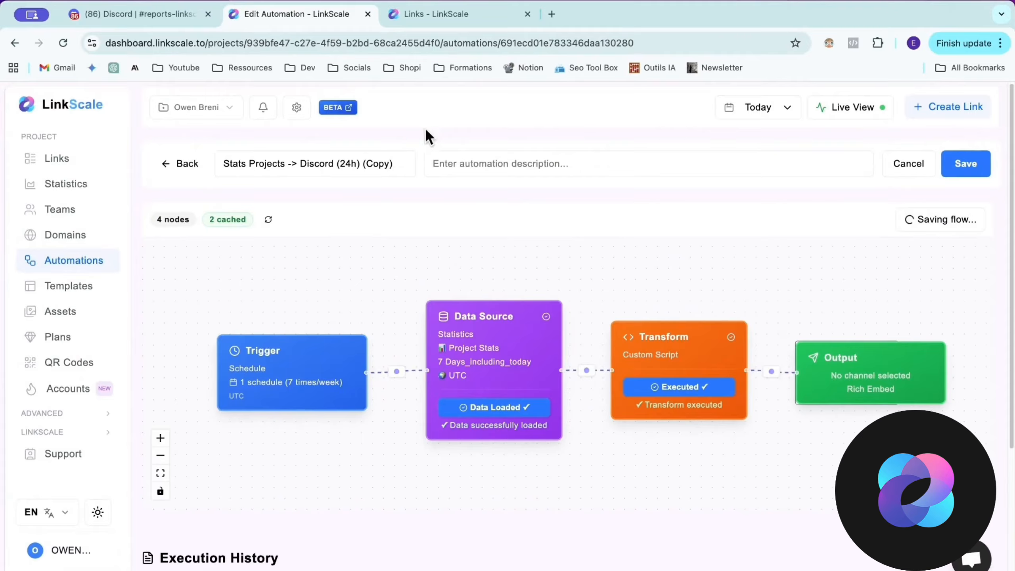
click(161, 24)
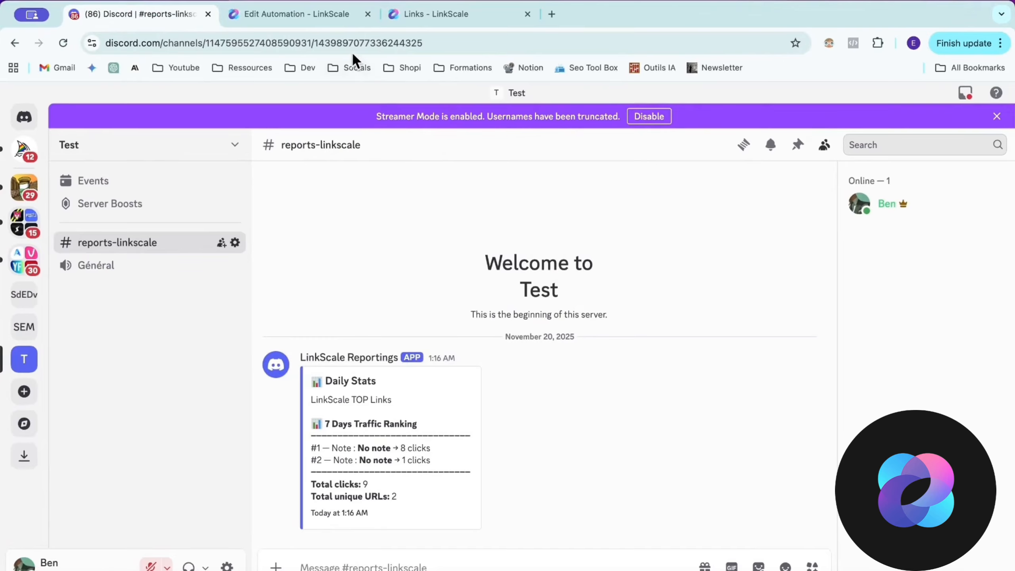
click(282, 13)
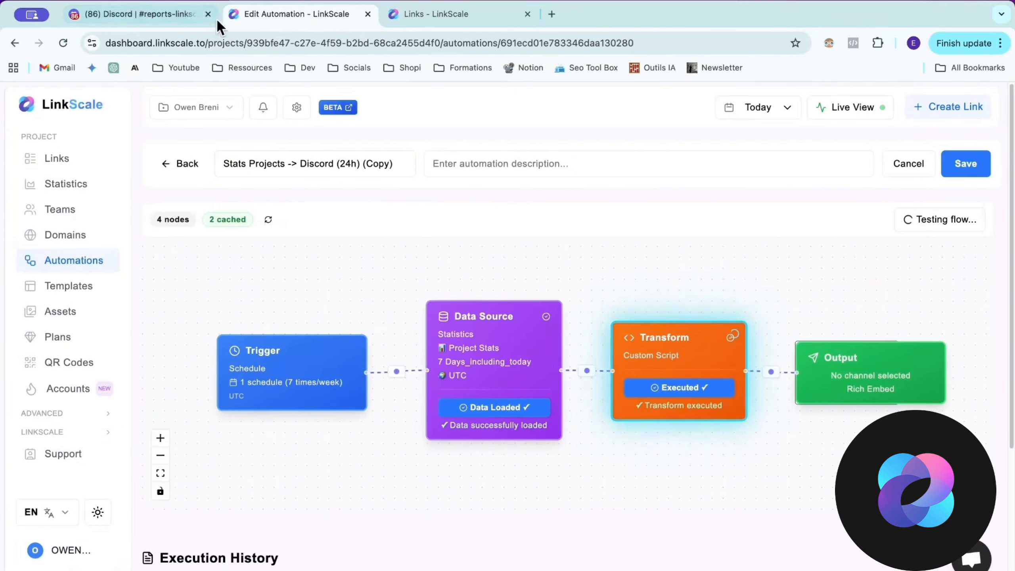
click(165, 16)
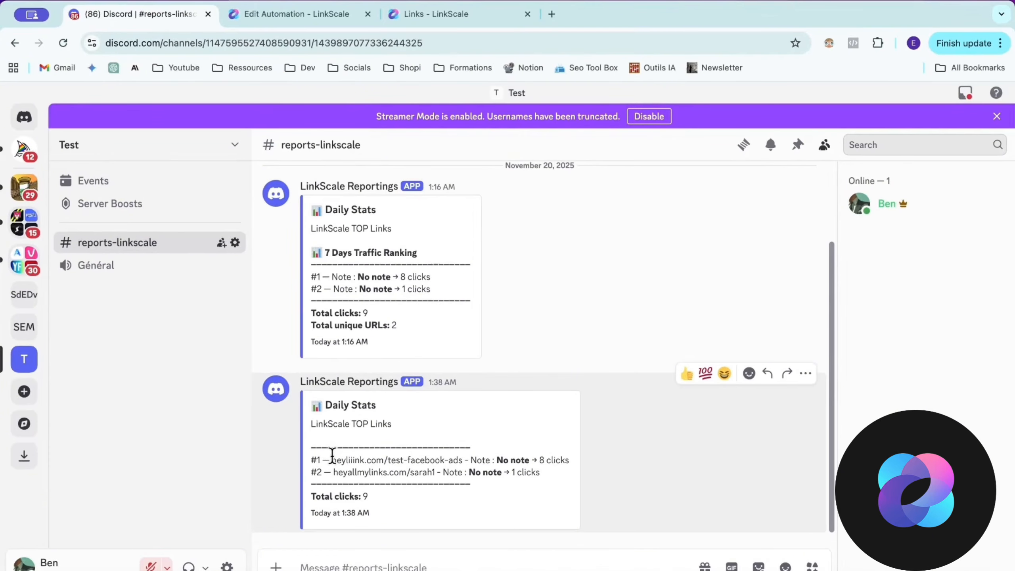
drag(331, 456, 462, 461)
drag(311, 460, 347, 473)
Step: Compare the output node's message settings in LinkScale with the heading line of the latest Discord report
click(289, 16)
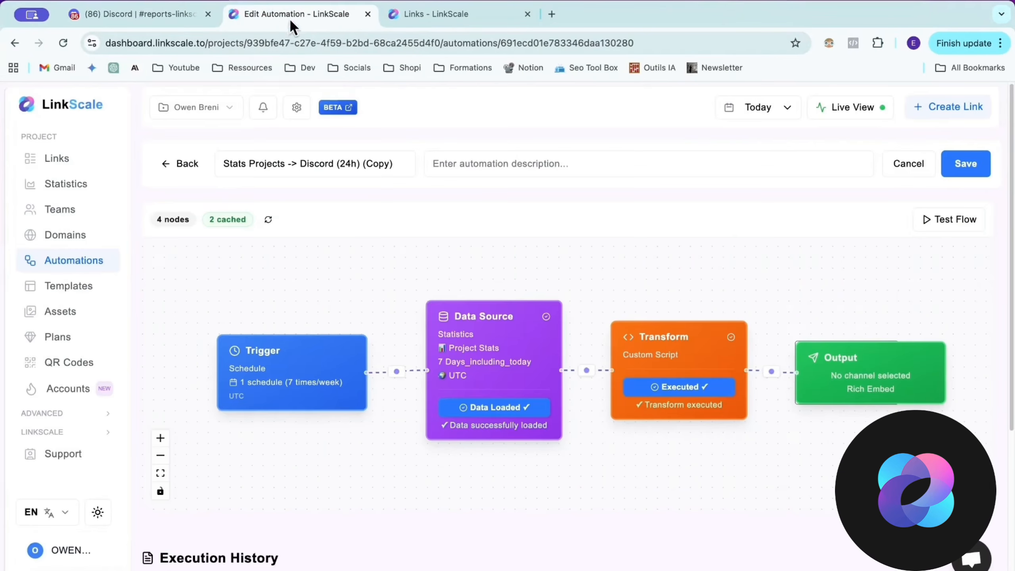
click(830, 344)
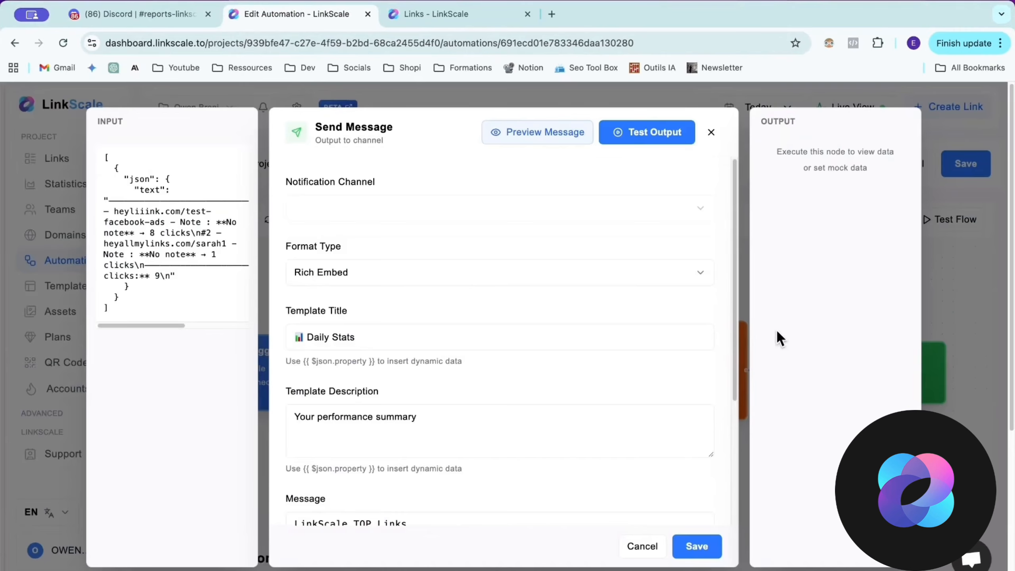
scroll(442, 311, down, 3)
click(140, 14)
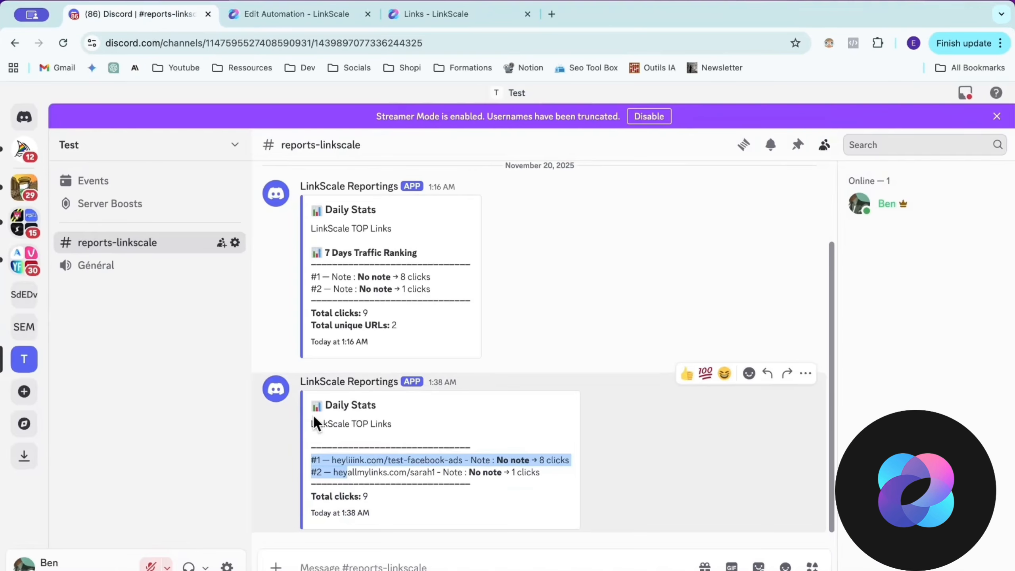
drag(311, 424, 393, 426)
key(ctrl+Tab)
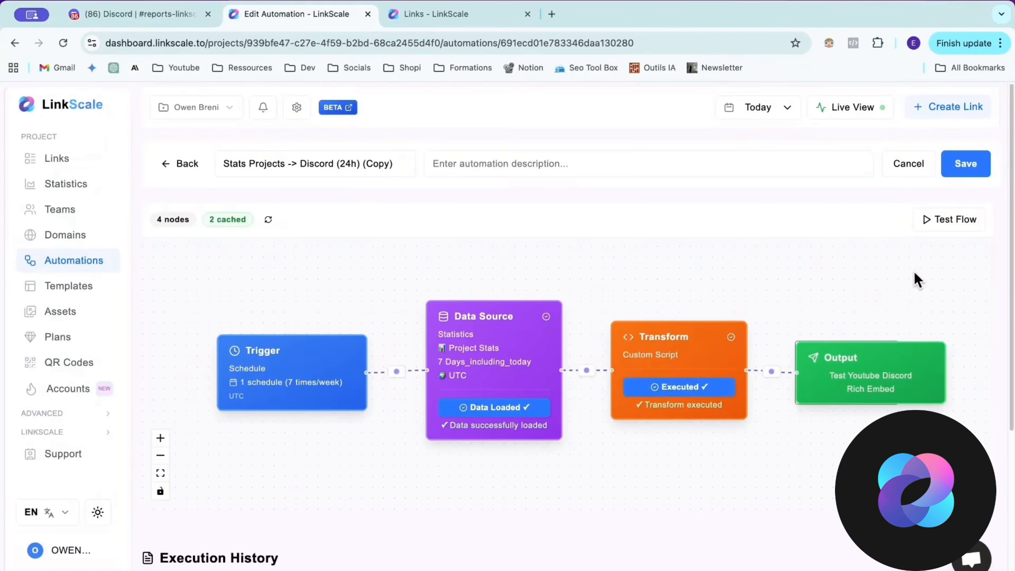
Step: Change the first line of the output node's message to "LinkScale TOP Links of the week"
click(854, 370)
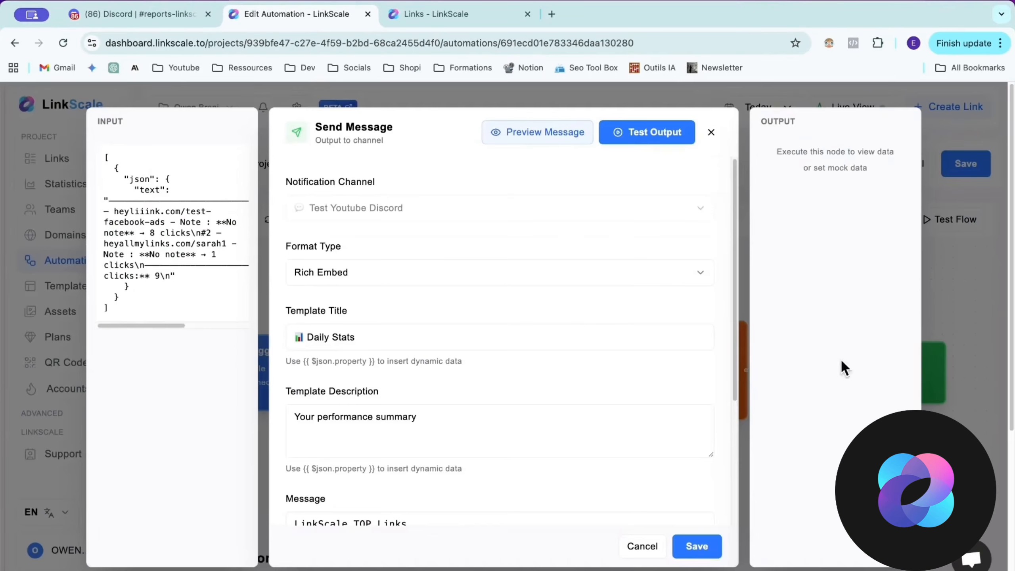
scroll(394, 376, down, 4)
mouse_move(286, 394)
mouse_down()
mouse_move(436, 394)
mouse_move(276, 391)
mouse_up()
click(441, 392)
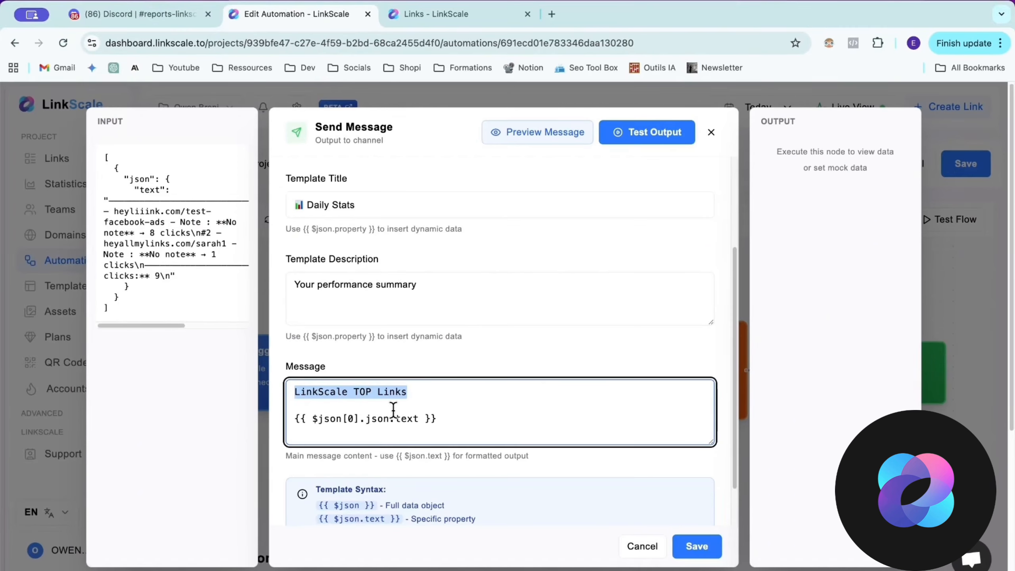
text(L)
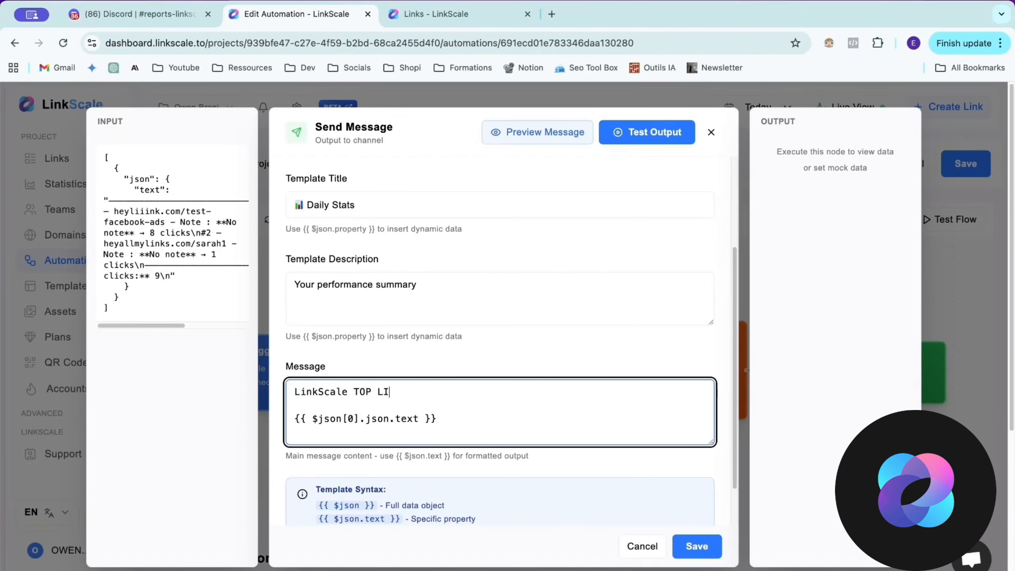
text(inkScale TOP Lin)
text(ks of week)
click(431, 392)
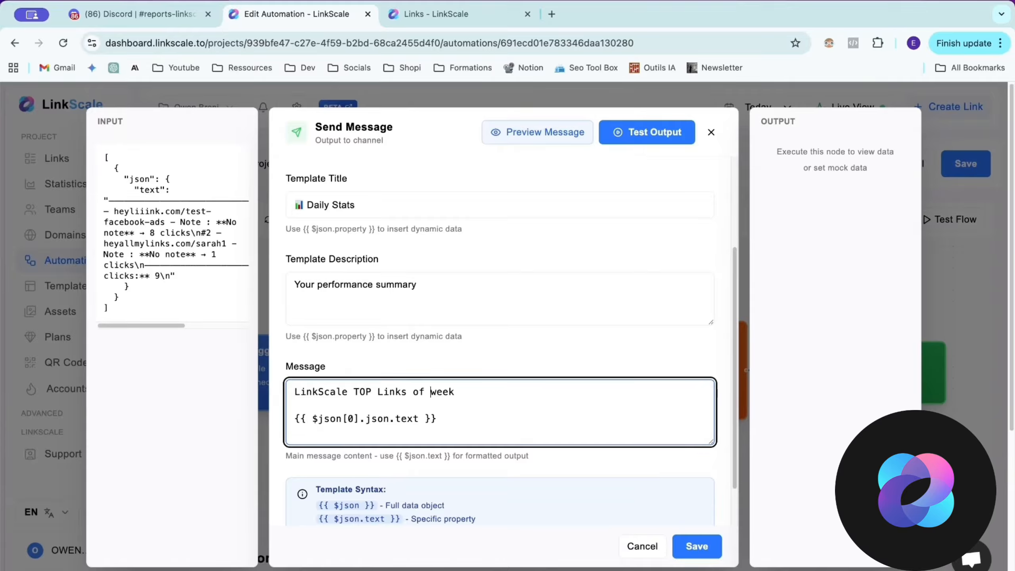
text(the week)
Step: Test the output node and check the heading line of the message it sends to Discord
click(654, 134)
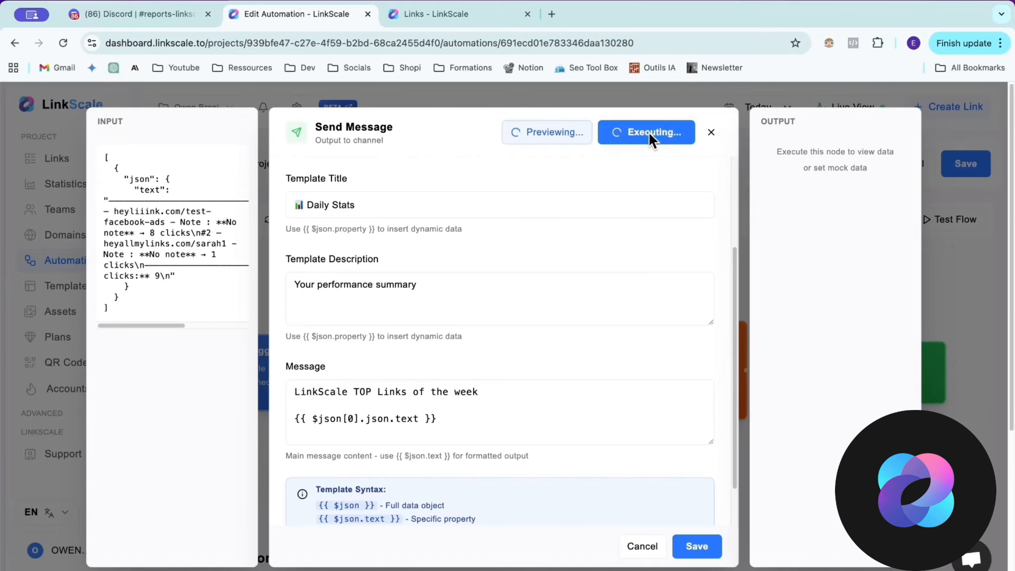
click(172, 16)
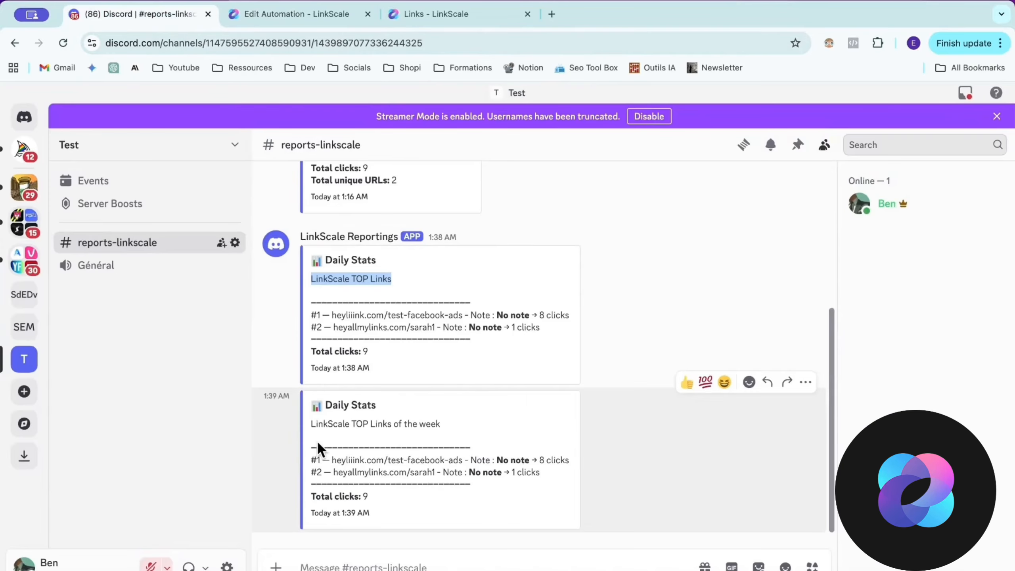
drag(310, 425, 442, 424)
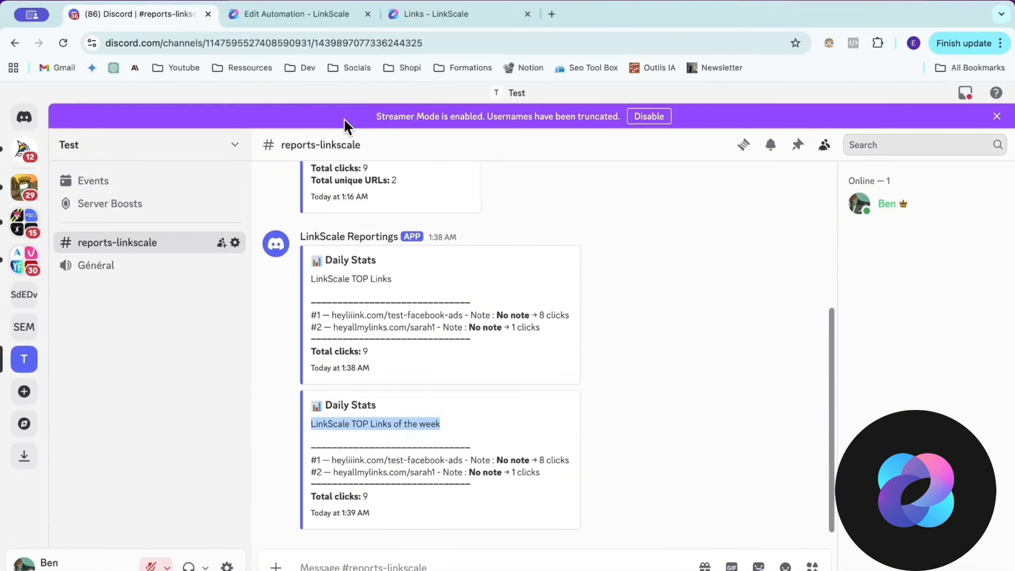
Step: Return to the LinkScale automation, close the output node's settings and examine the Execution History below the flow
click(320, 29)
key(Escape)
scroll(530, 195, down, 5)
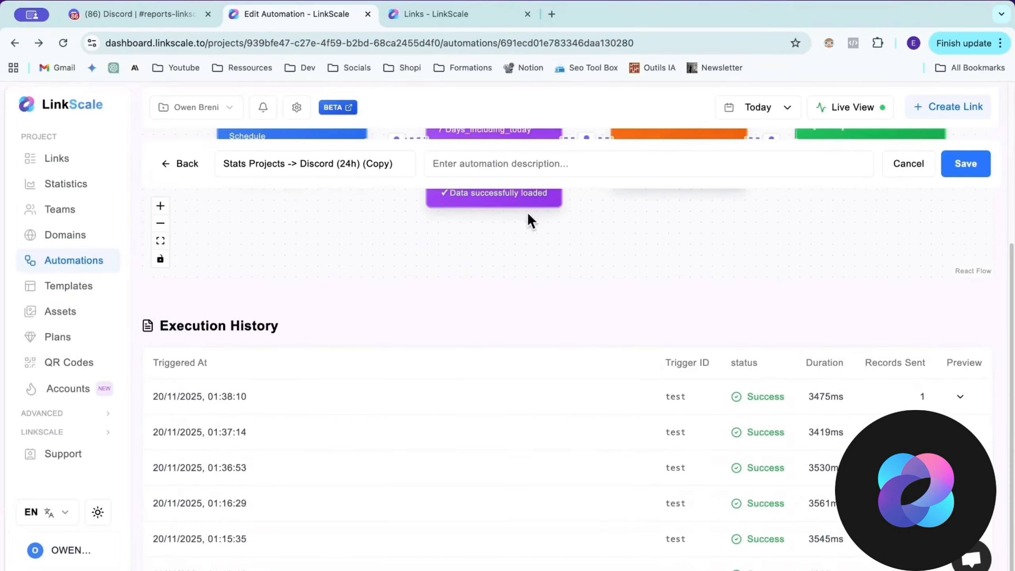
scroll(347, 382, up, 5)
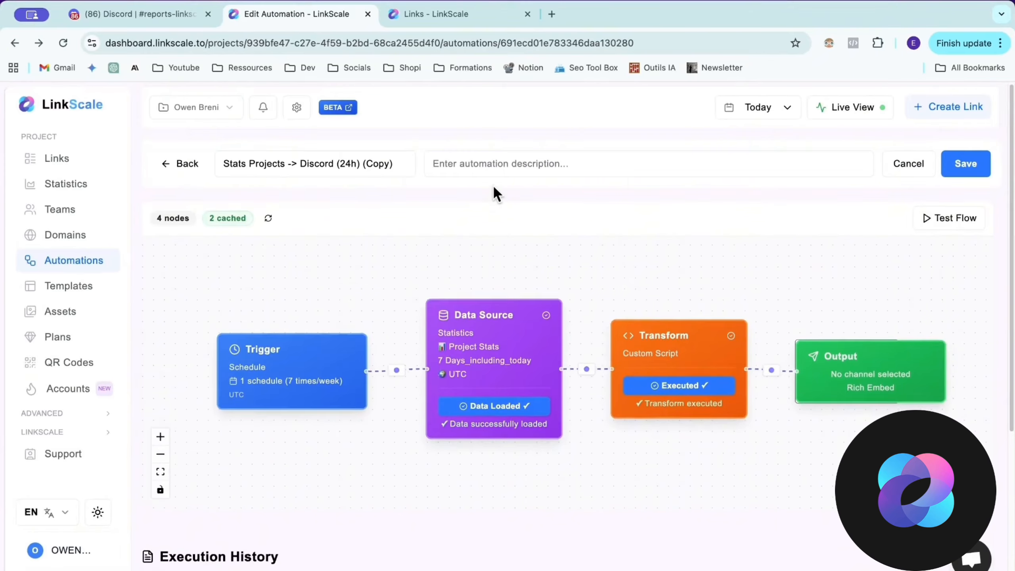
scroll(194, 385, down, 3)
scroll(299, 422, down, 3)
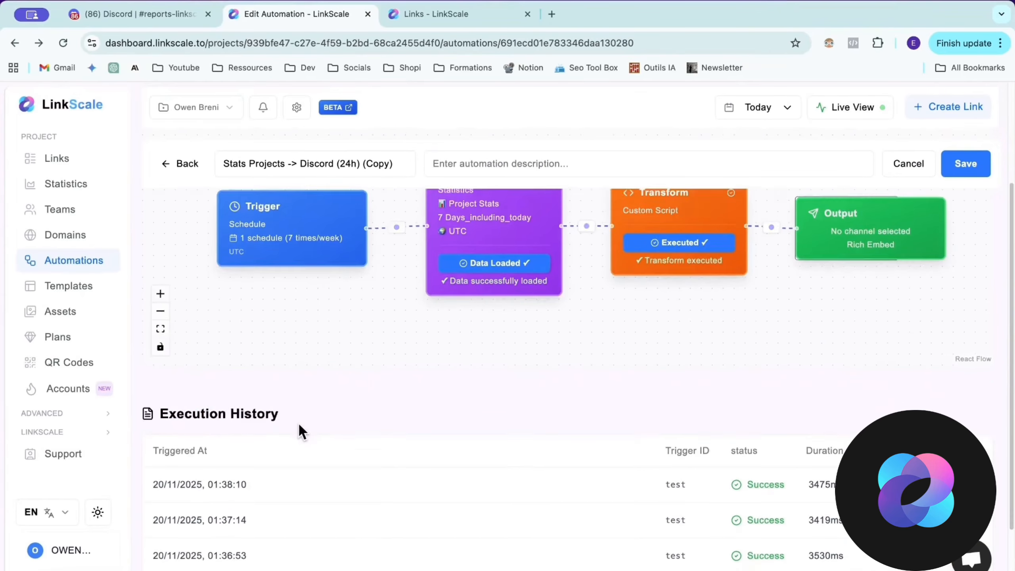
scroll(302, 416, up, 1)
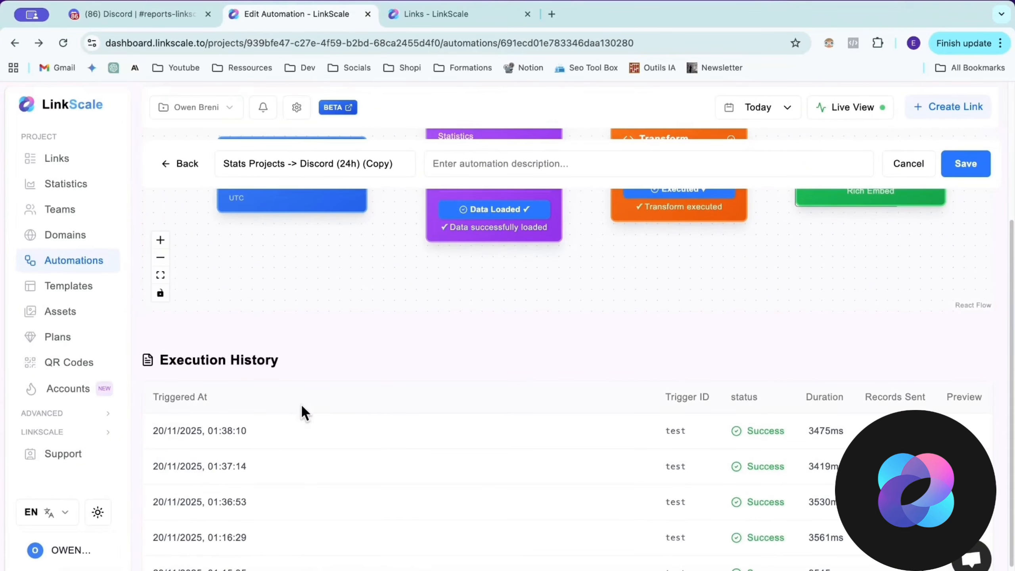
Step: Return to the automations overview and expand the Execution History to examine the past runs
click(186, 164)
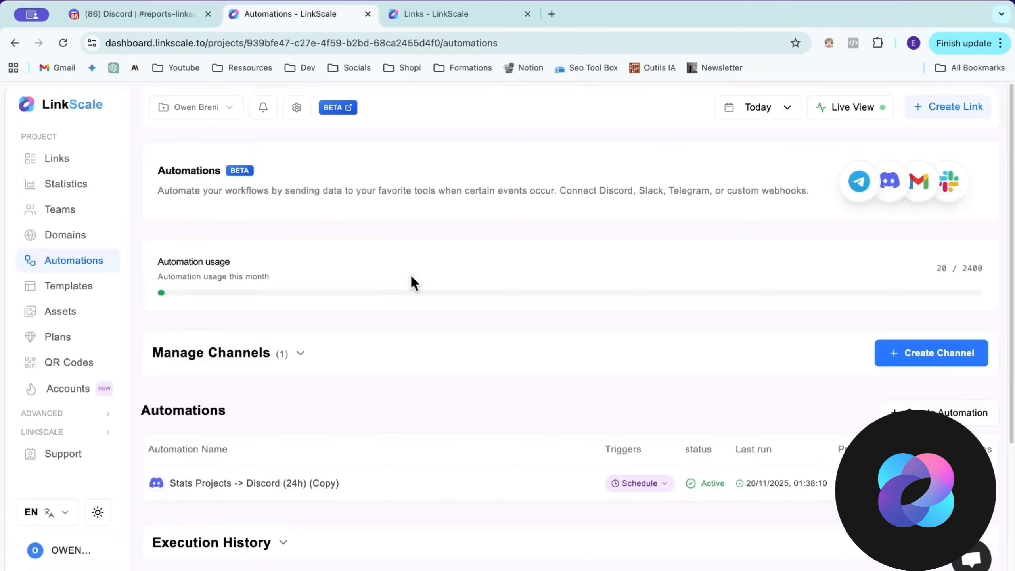
scroll(403, 299, down, 5)
click(230, 341)
scroll(263, 360, down, 2)
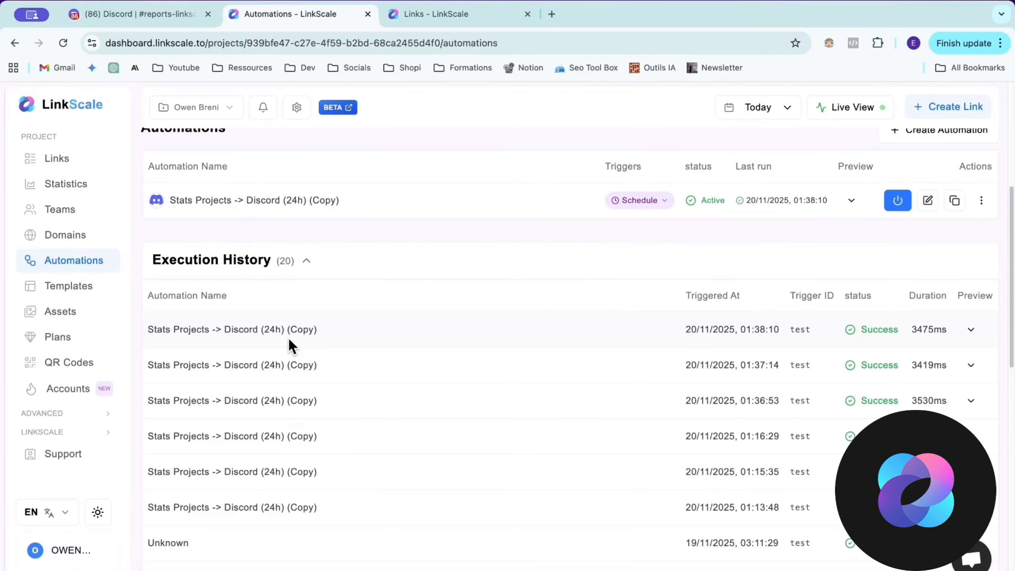
Step: Deactivate the "Stats Projects -> Discord (24h) (Copy)" automation and look through the overview down to the Demo Automations
scroll(549, 316, up, 3)
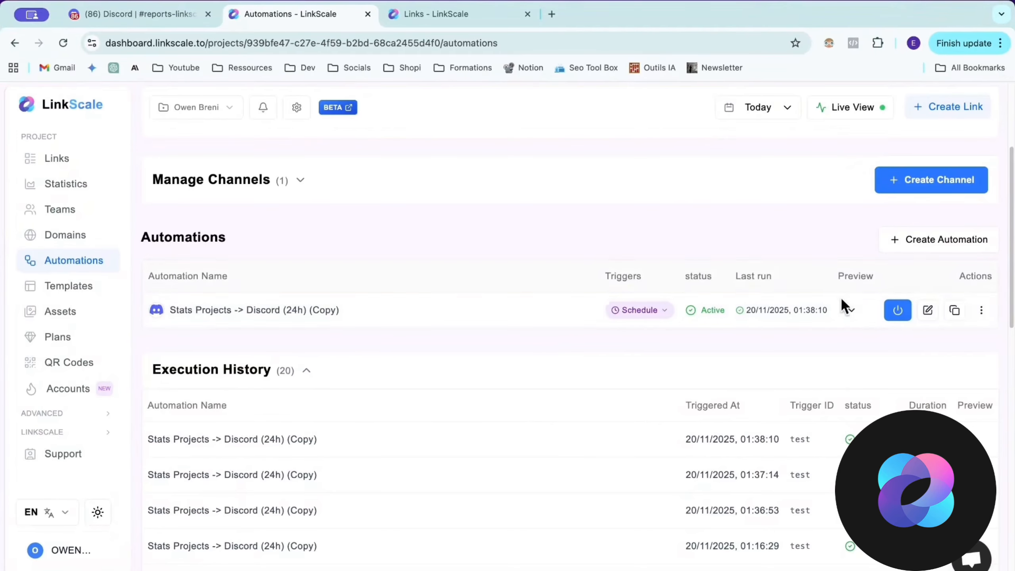
click(895, 311)
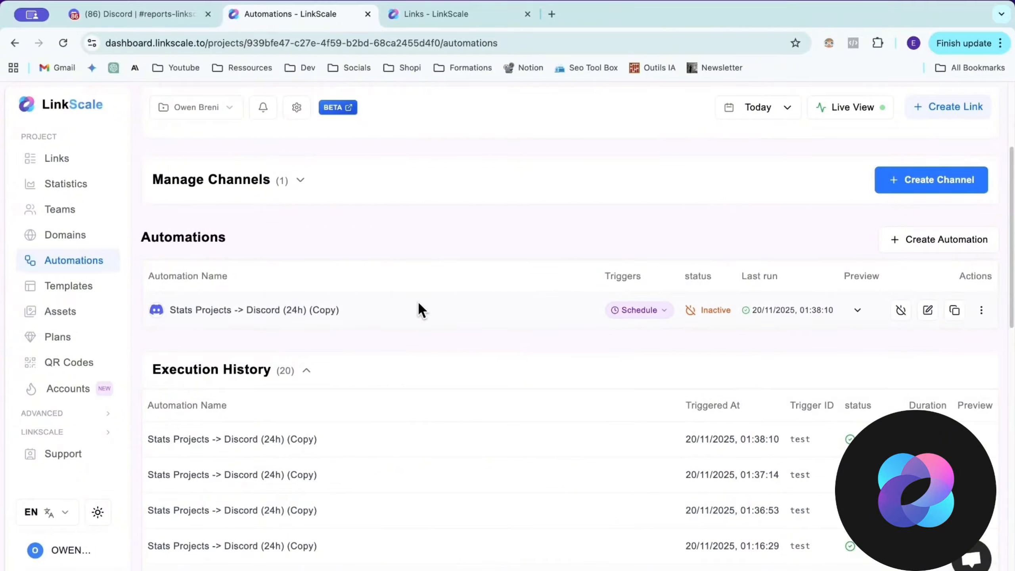
scroll(418, 304, up, 5)
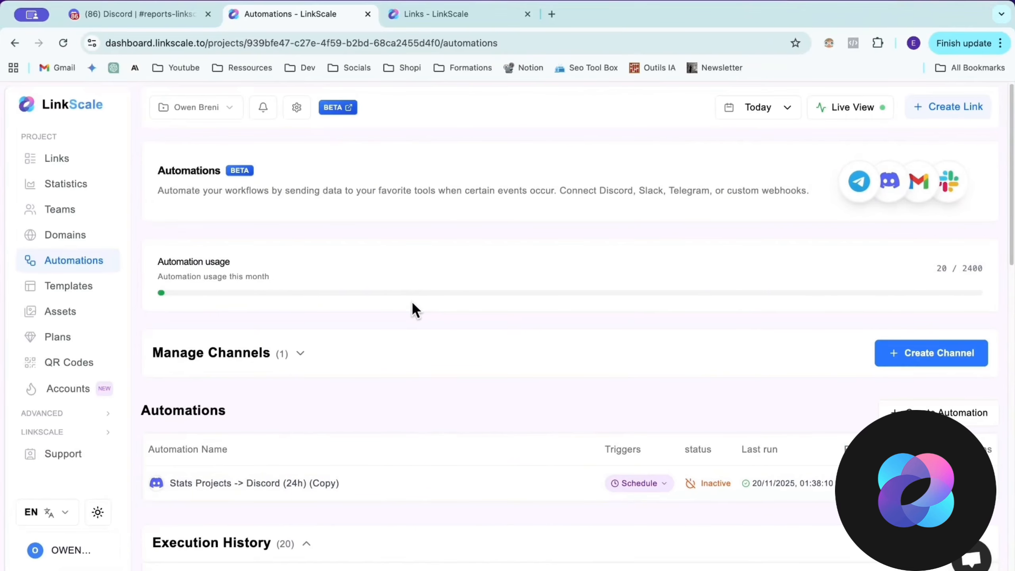
scroll(413, 304, down, 10)
scroll(378, 298, down, 15)
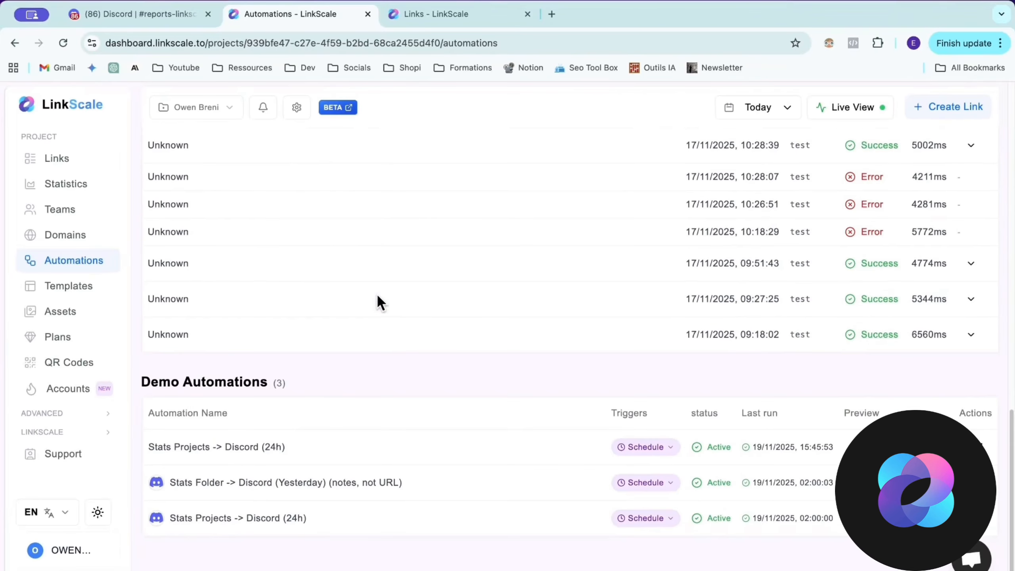